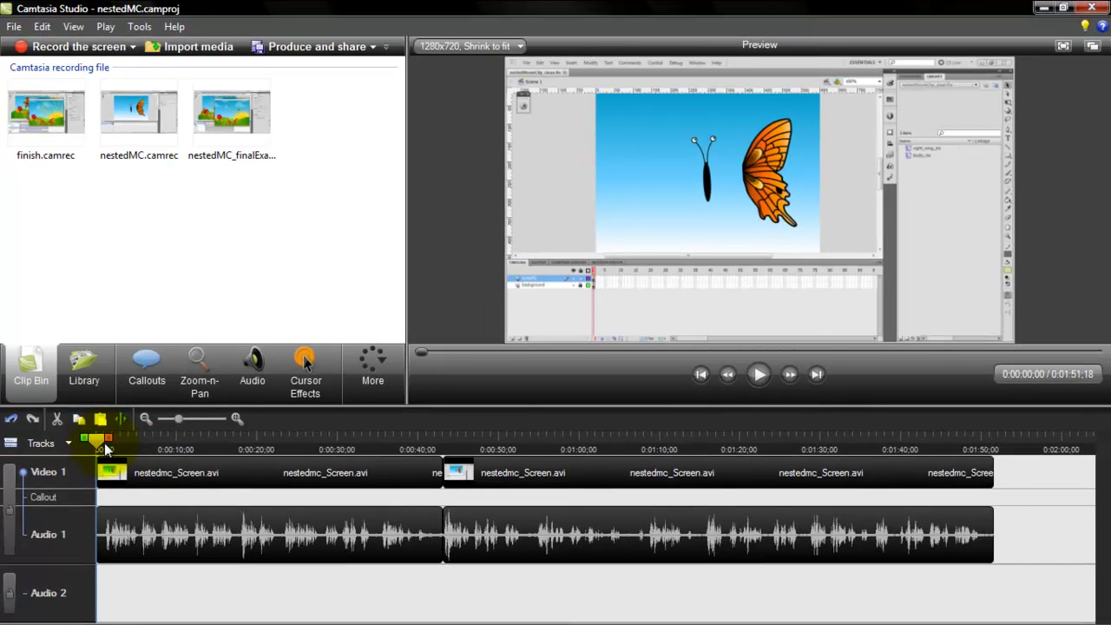
# Add a Zoom-n-Pan keyframe on the timeline at 0:00:57;29.
pyautogui.moveTo(116, 442); pyautogui.dragTo(162, 447)
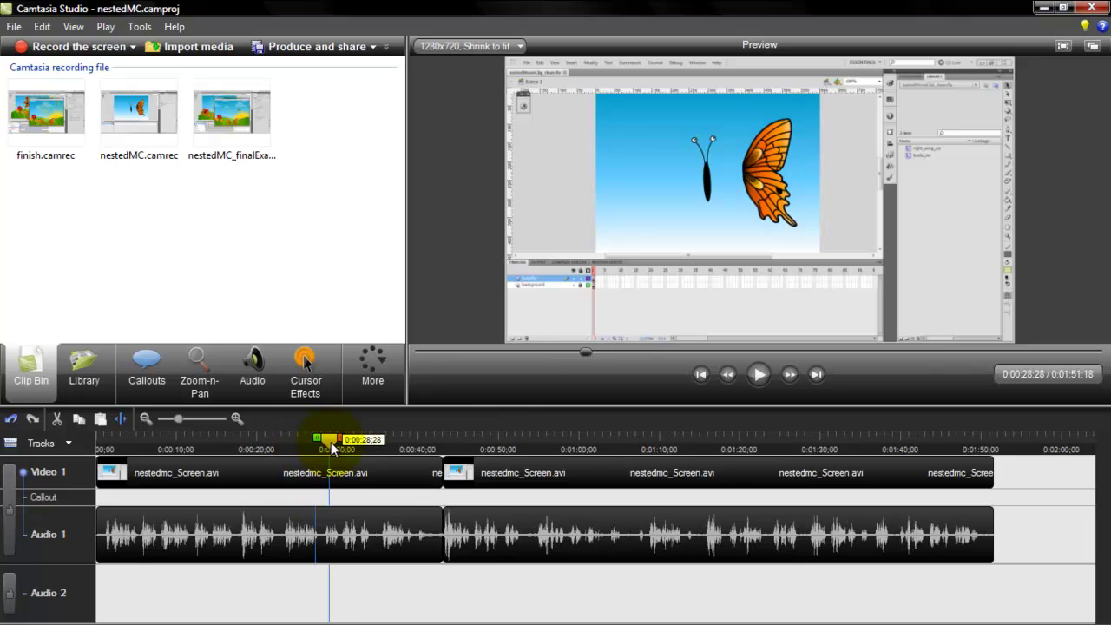
pyautogui.moveTo(381, 443); pyautogui.dragTo(563, 445)
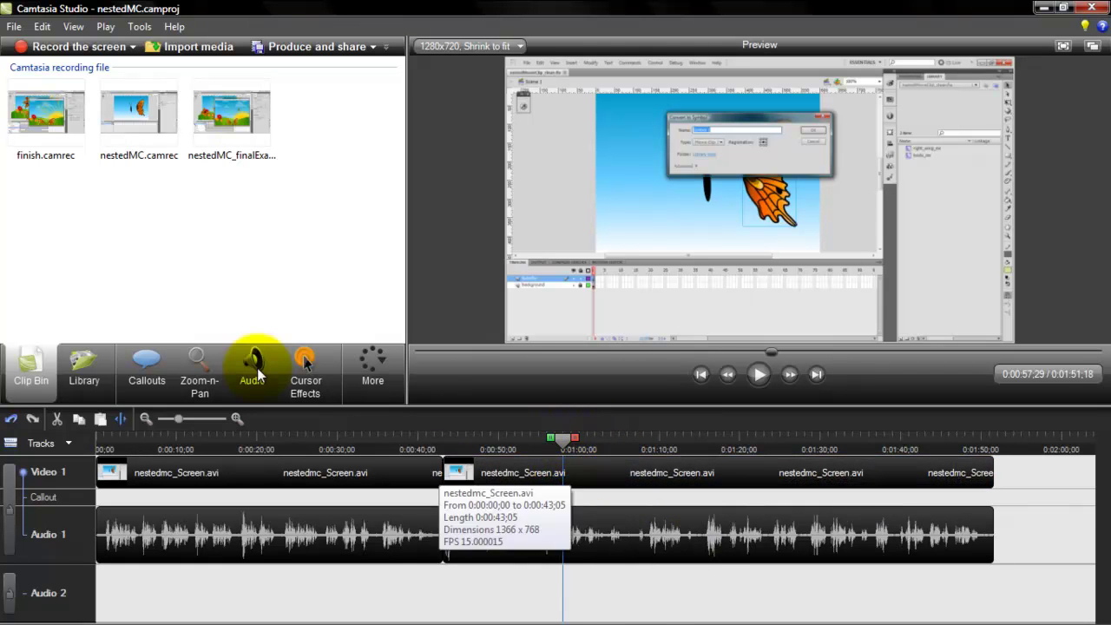
pyautogui.click(207, 369)
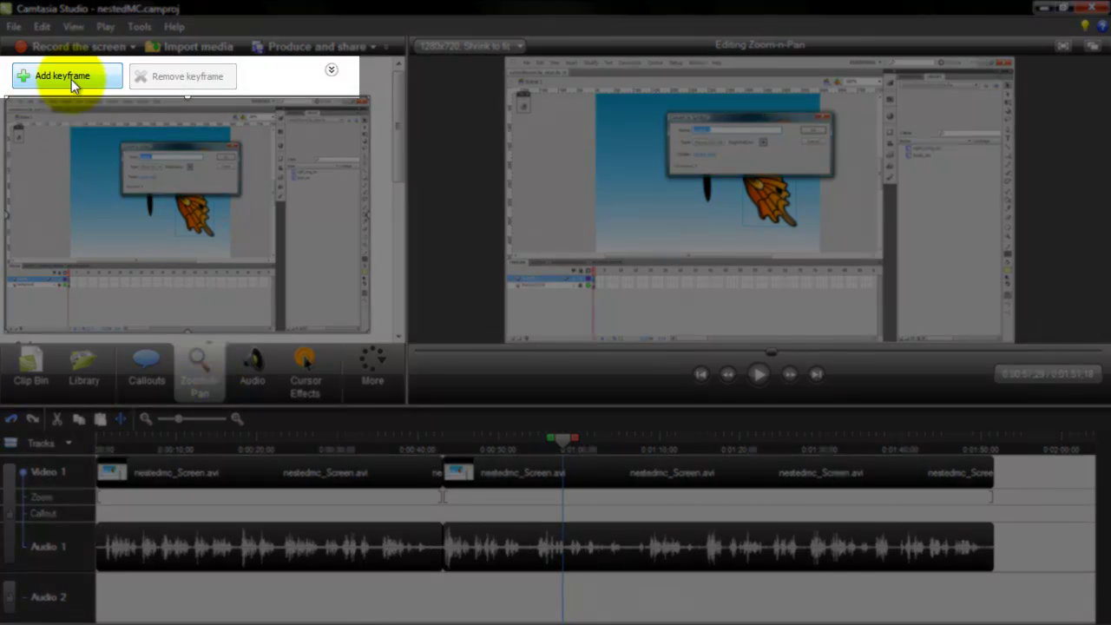
pyautogui.click(70, 77)
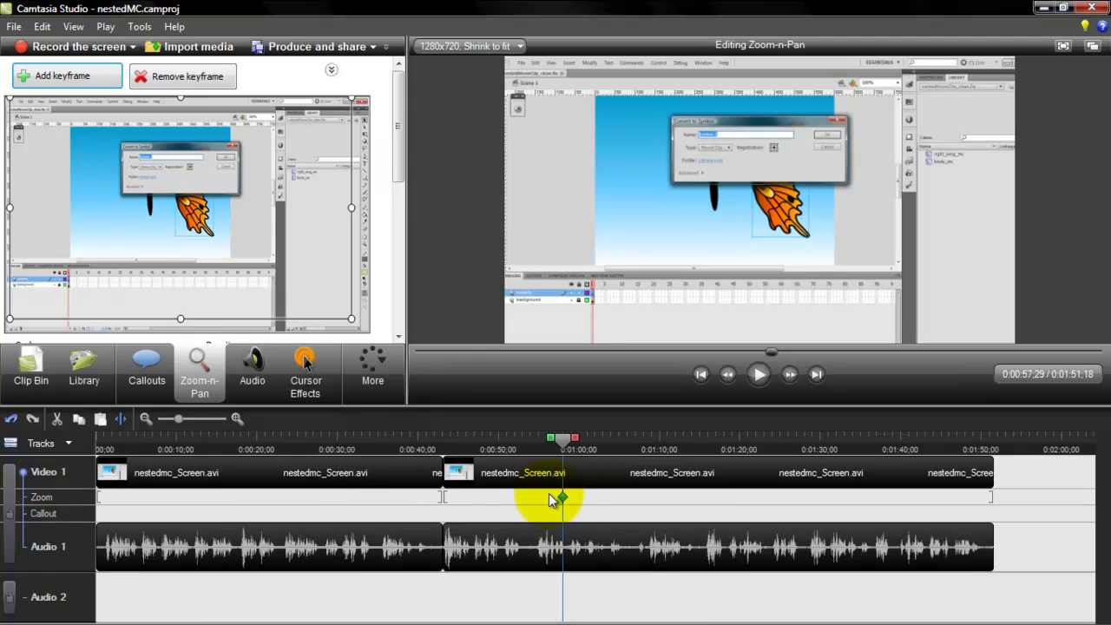
# Shrink and reposition the zoom rectangle so the frame closes in on the Convert to Symbol dialog.
pyautogui.moveTo(192, 194)
pyautogui.mouseDown()
pyautogui.moveTo(229, 218)
pyautogui.moveTo(193, 194)
pyautogui.mouseUp()
pyautogui.moveTo(354, 319); pyautogui.dragTo(255, 233)
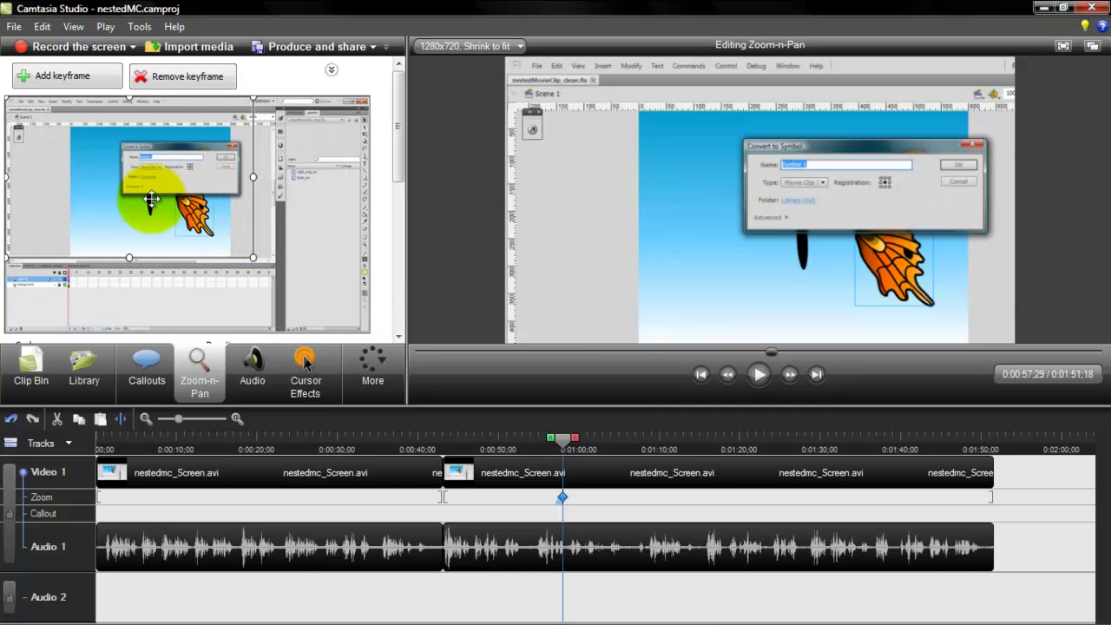
pyautogui.moveTo(185, 179); pyautogui.dragTo(256, 178)
pyautogui.moveTo(310, 248); pyautogui.dragTo(277, 231)
pyautogui.moveTo(202, 165); pyautogui.dragTo(211, 179)
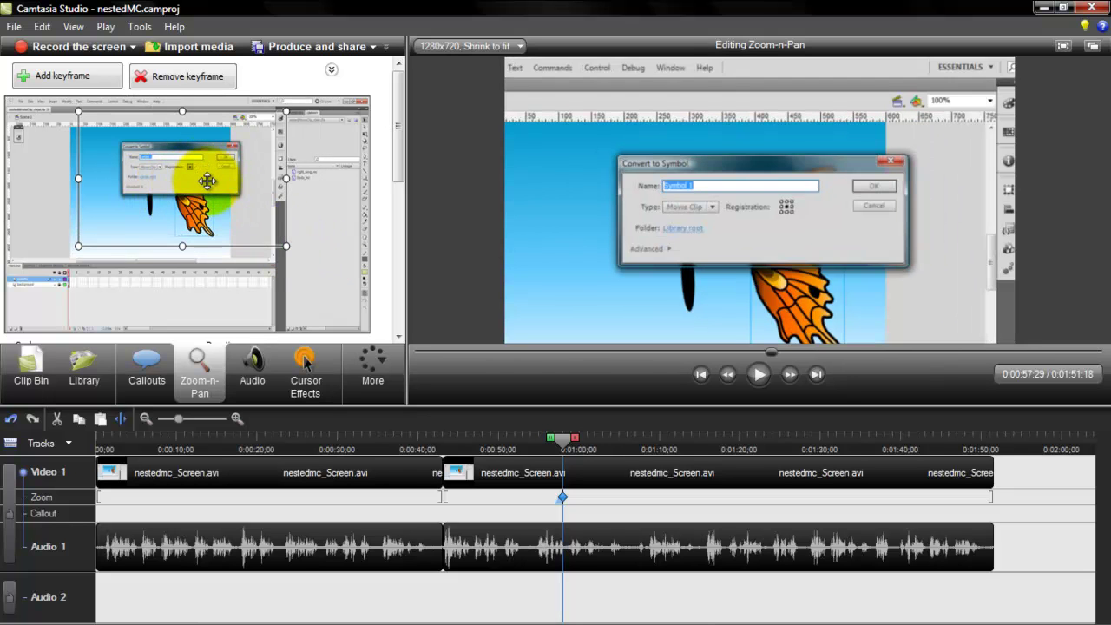
# Play back the clip from 0:00:55;07 to review the zoom onto the dialog.
pyautogui.moveTo(568, 450); pyautogui.dragTo(539, 441)
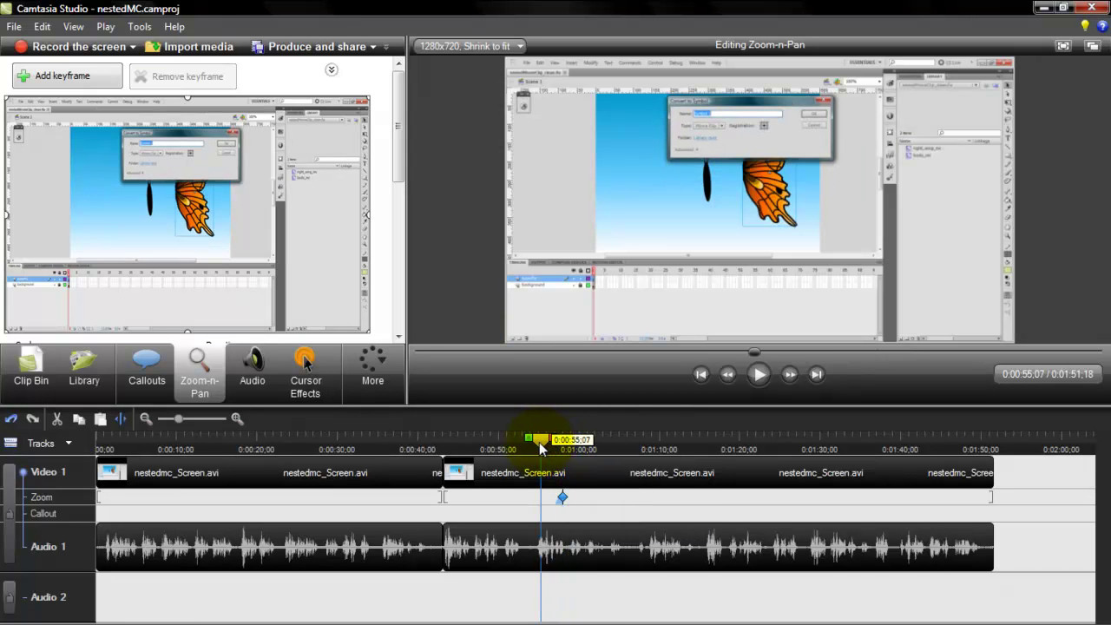
pyautogui.moveTo(538, 443)
pyautogui.mouseDown()
pyautogui.moveTo(520, 443)
pyautogui.moveTo(539, 443)
pyautogui.mouseUp()
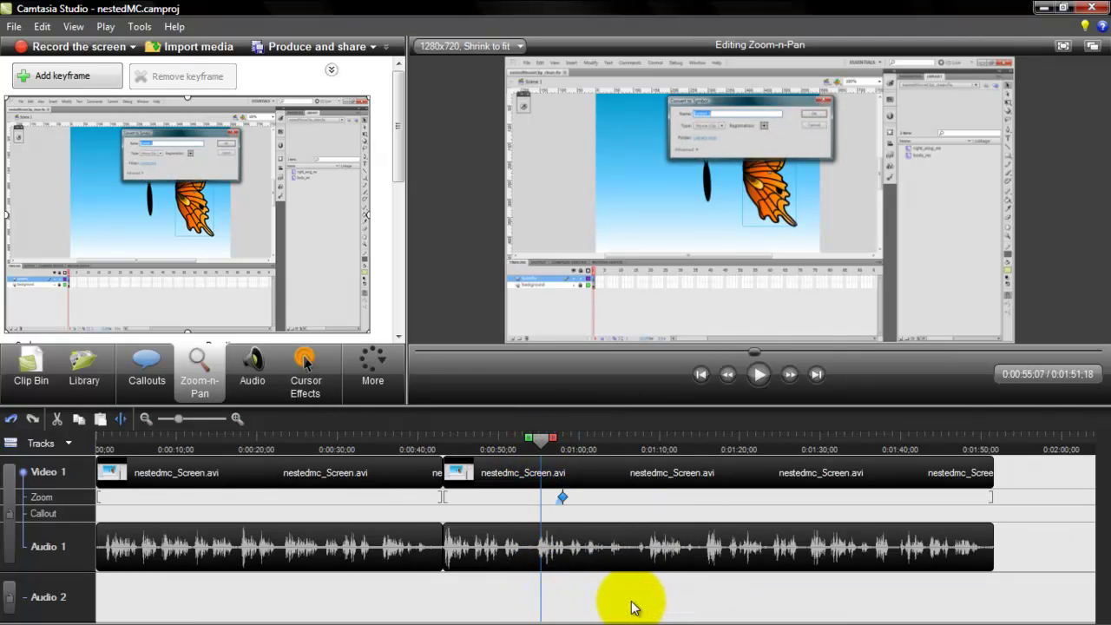
pyautogui.press('space')
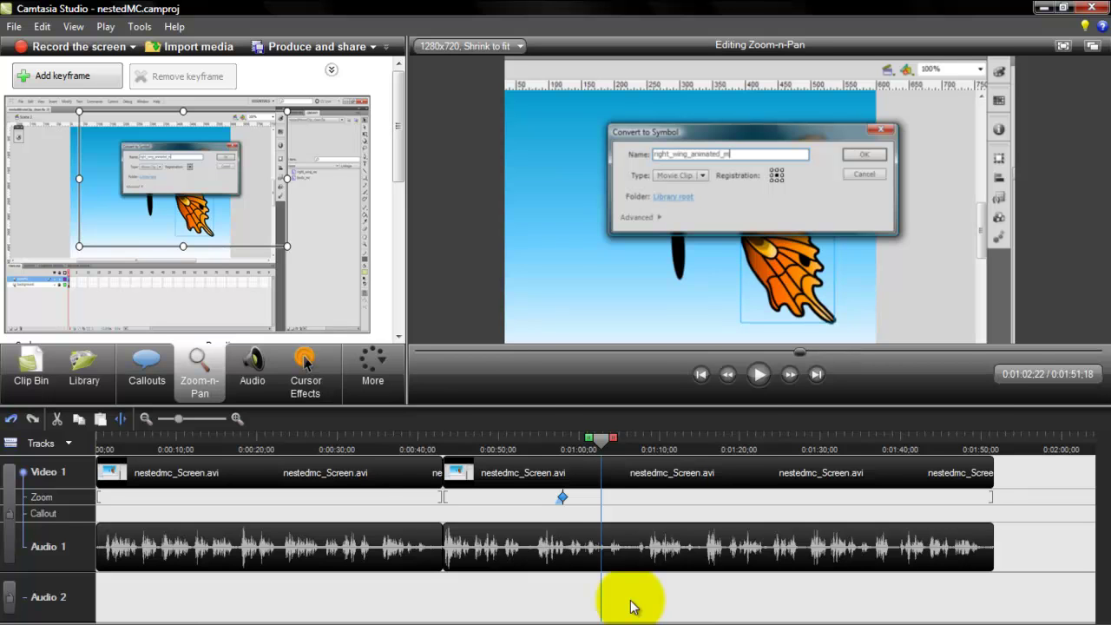
# Add a zoom keyframe at 0:01:02;22 that returns to the full frame, and play back the zoomed section.
pyautogui.click(56, 83)
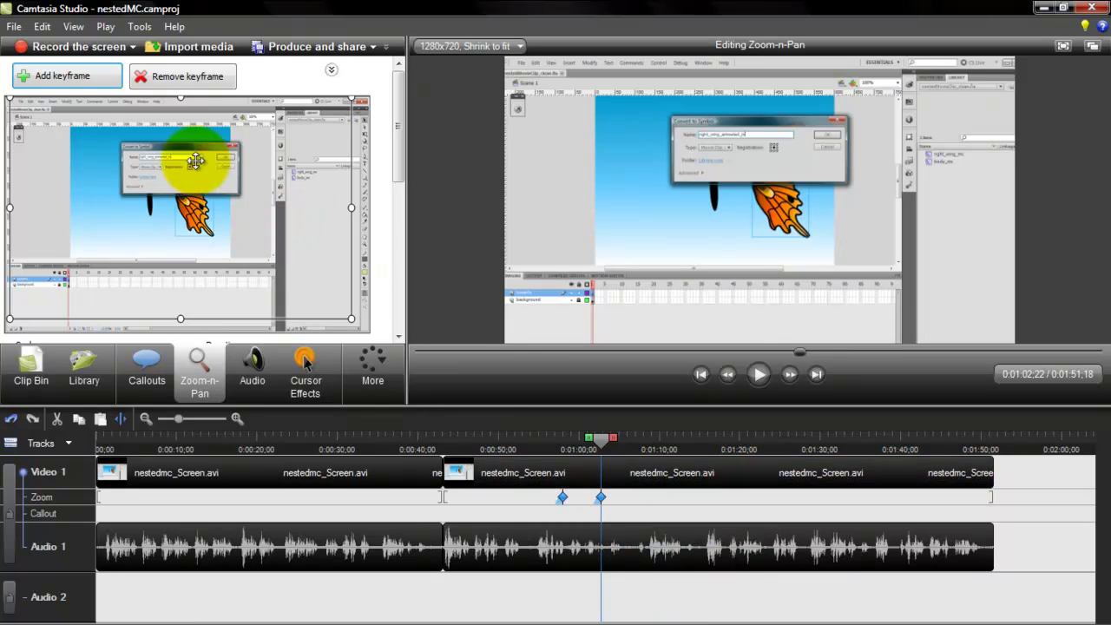
pyautogui.moveTo(218, 179); pyautogui.dragTo(187, 176)
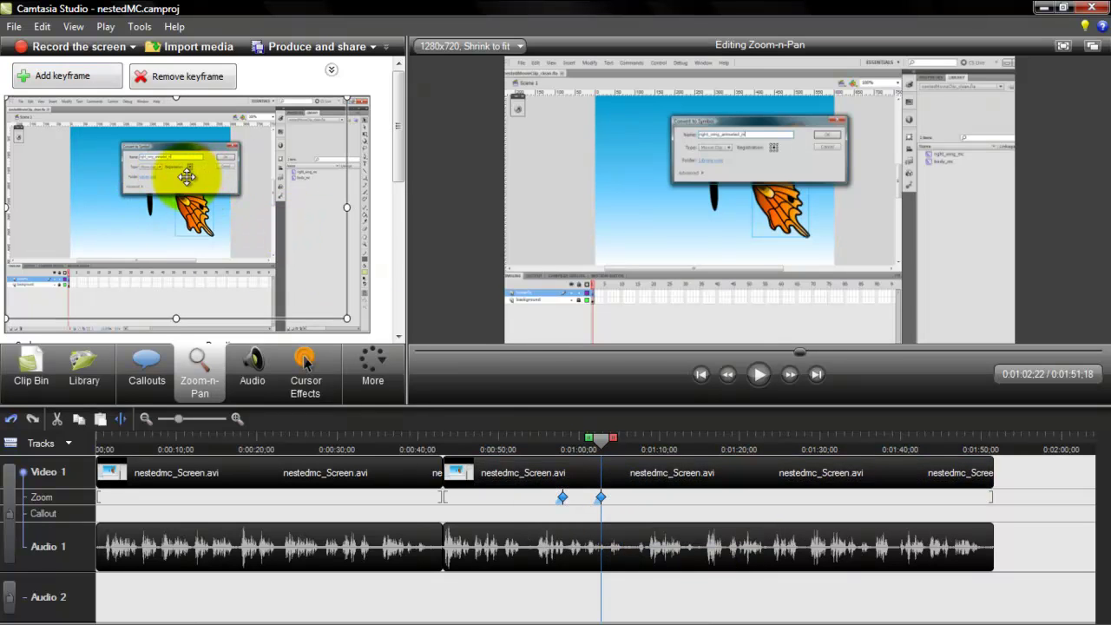
pyautogui.moveTo(345, 317); pyautogui.dragTo(397, 362)
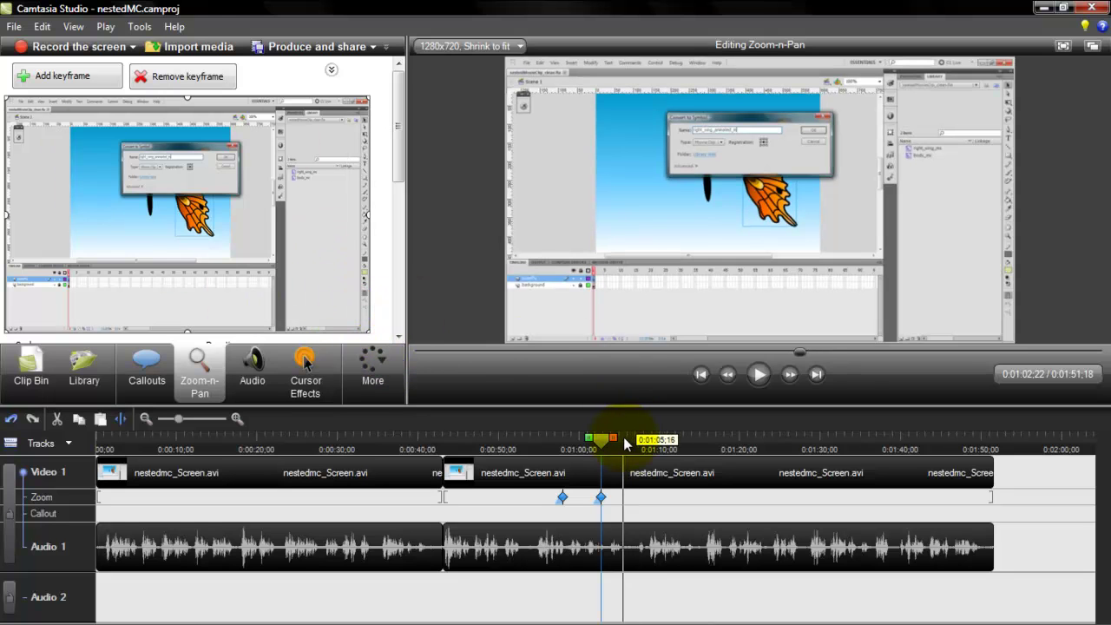
pyautogui.moveTo(605, 444); pyautogui.dragTo(555, 446)
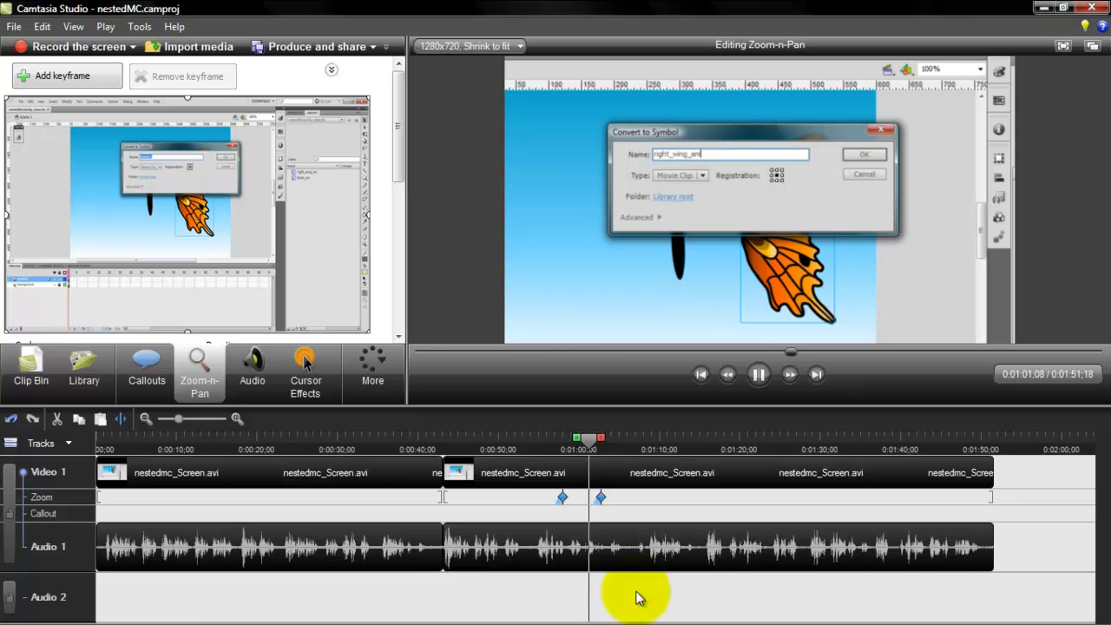
pyautogui.click(612, 445)
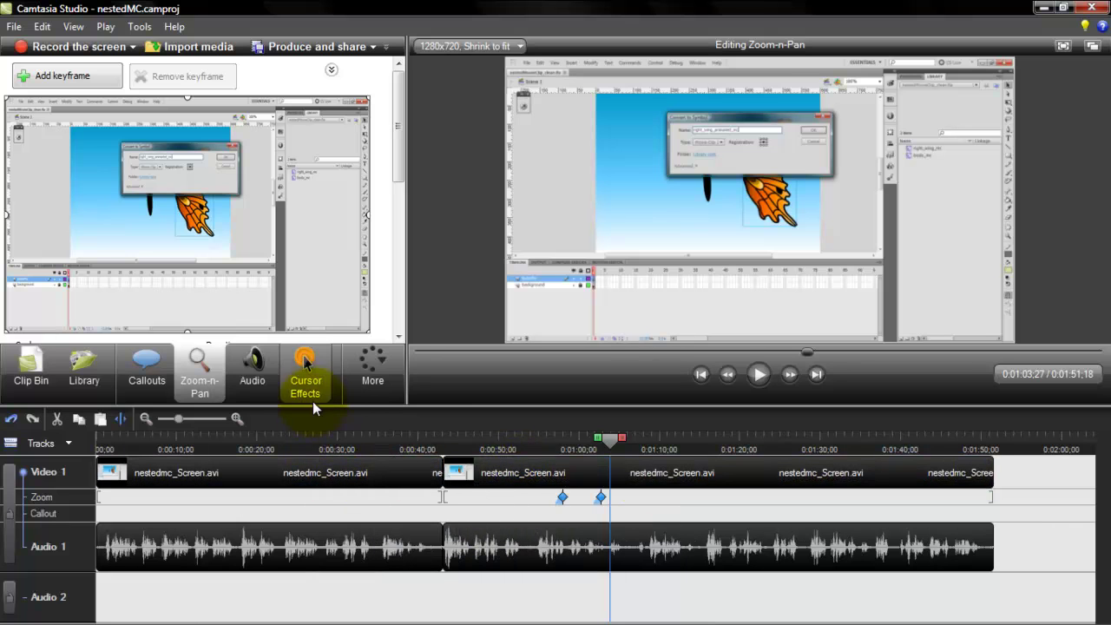
# Make the recorded mouse cursor visible at size 1.09 and give it the Highlight effect.
pyautogui.moveTo(314, 390)
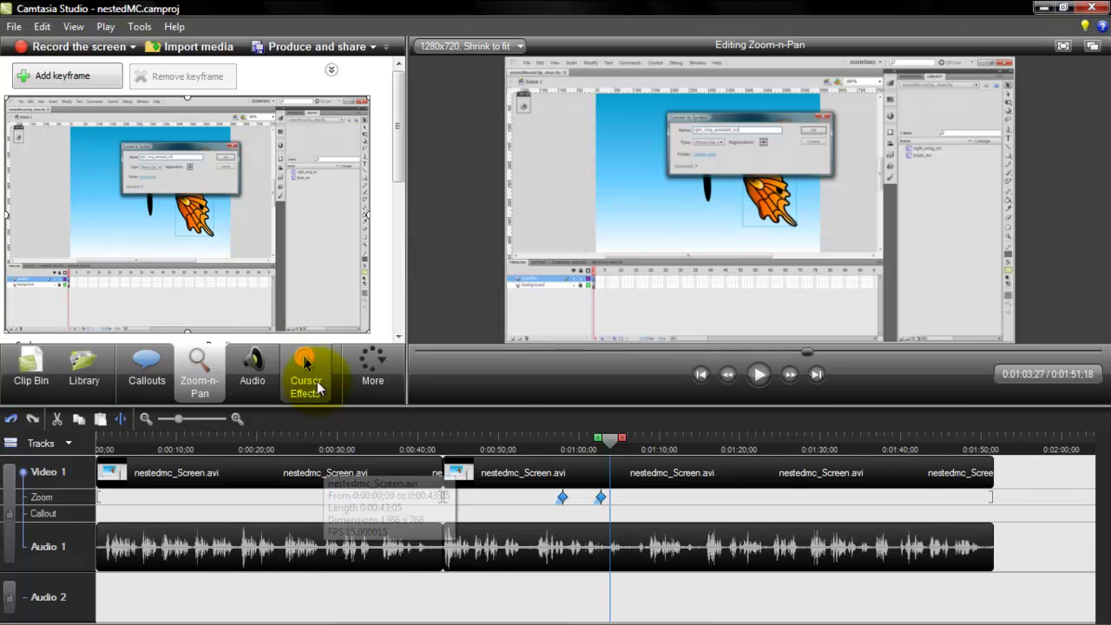
pyautogui.click(318, 389)
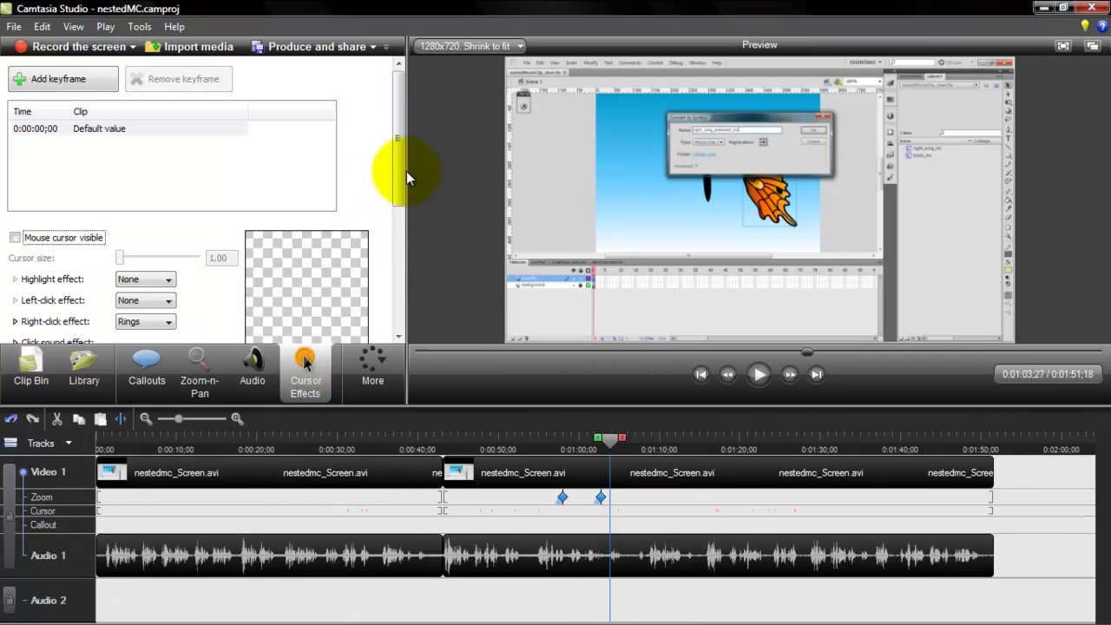
pyautogui.moveTo(405, 136); pyautogui.dragTo(401, 159)
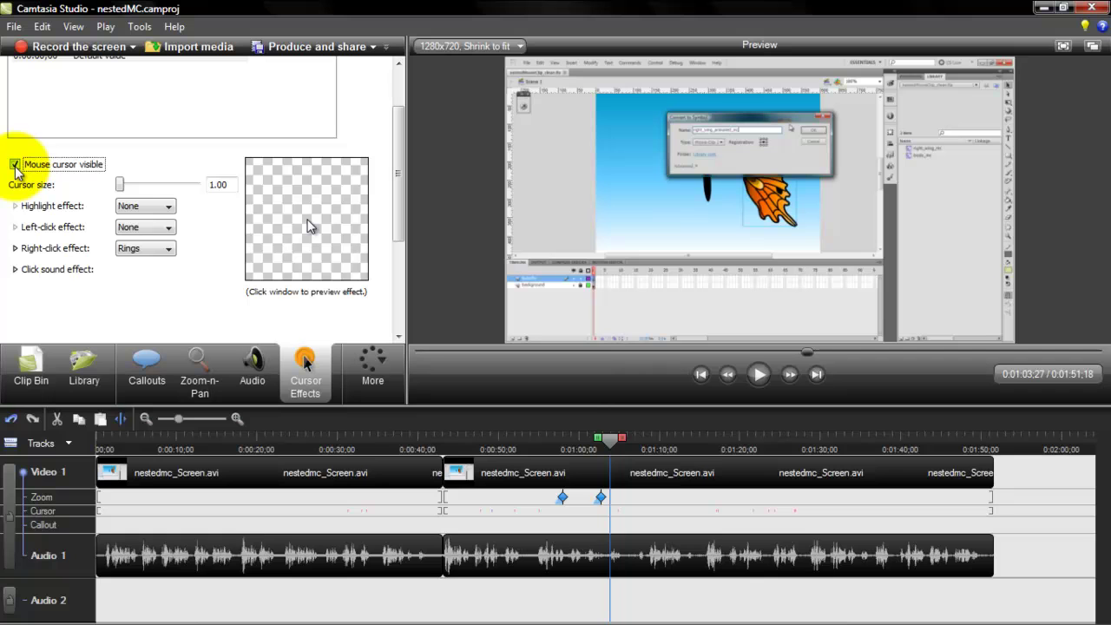
pyautogui.moveTo(120, 189)
pyautogui.mouseDown()
pyautogui.moveTo(139, 189)
pyautogui.moveTo(119, 189)
pyautogui.mouseUp()
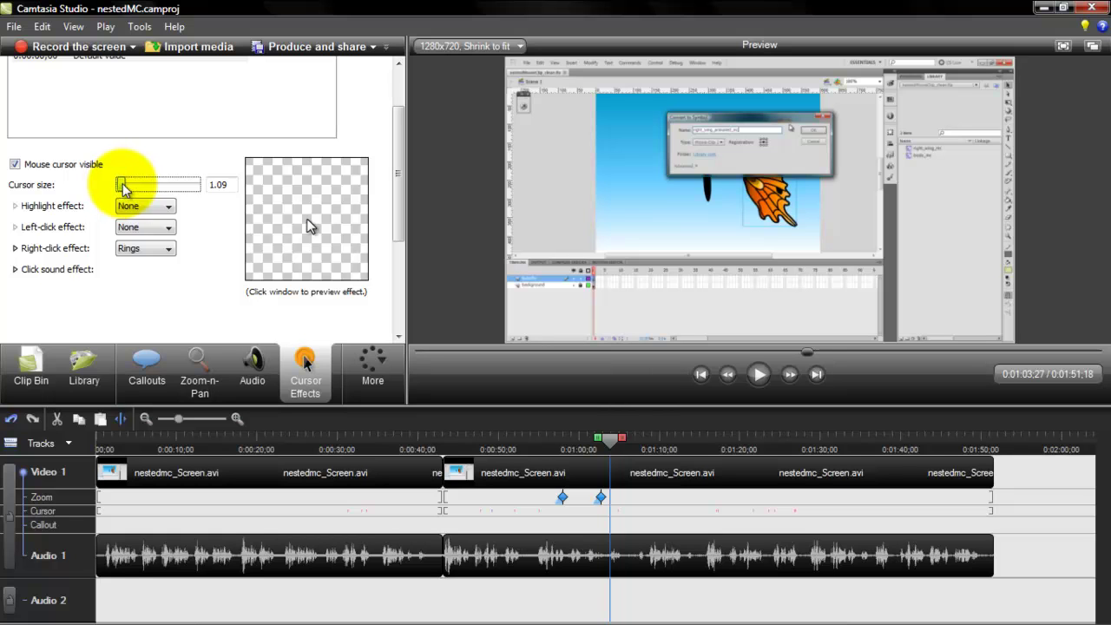
pyautogui.click(163, 208)
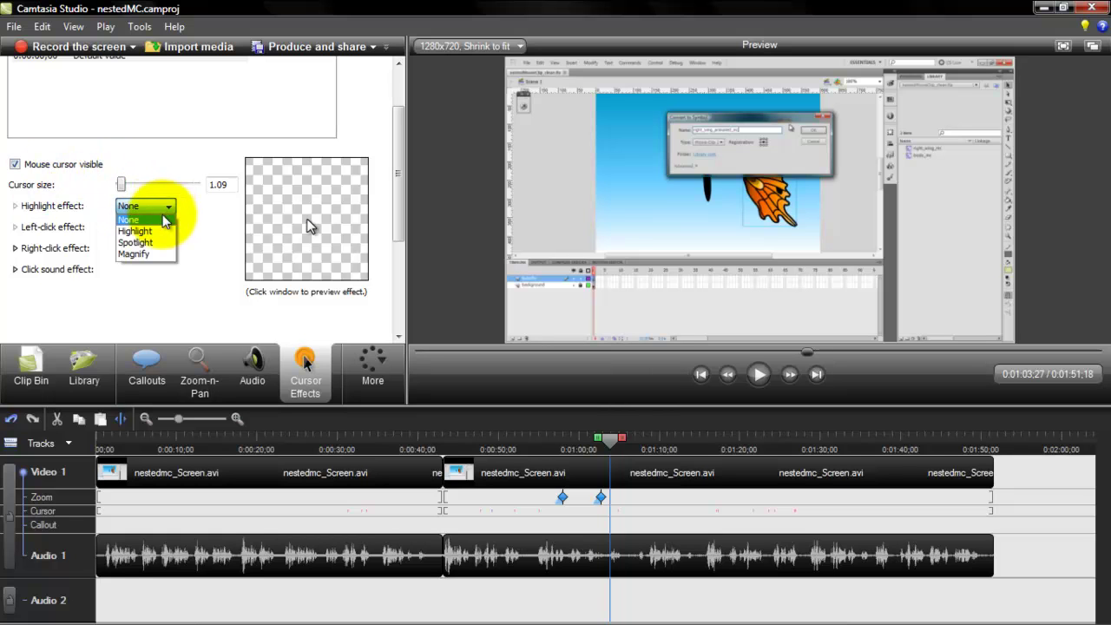
pyautogui.click(161, 233)
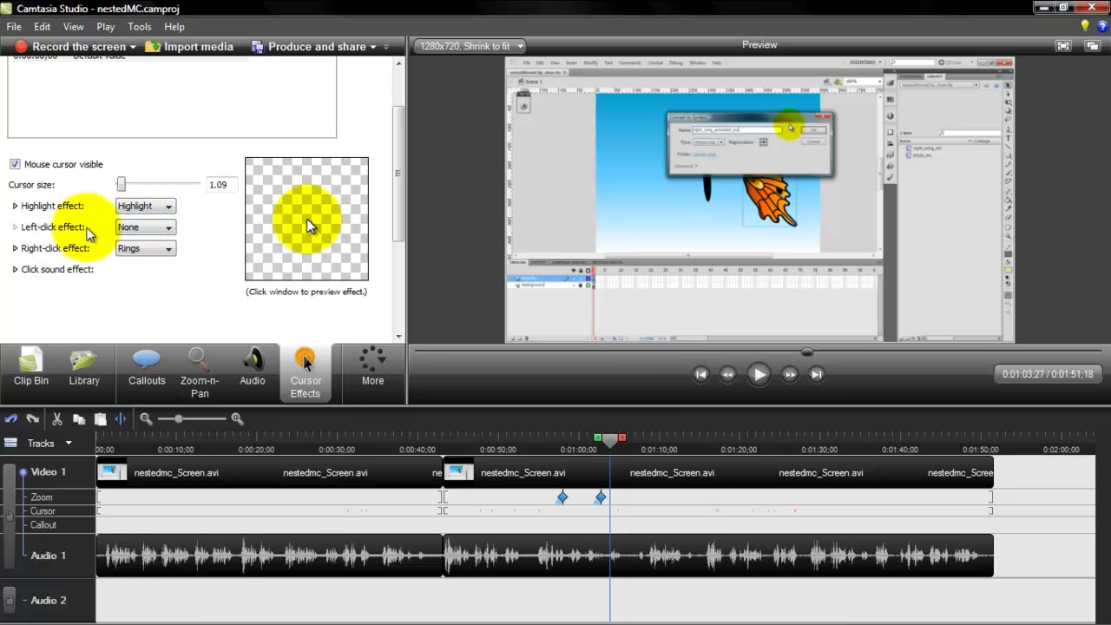
# Set the cursor's left-click effect to Rings and its right-click effect to Warp.
pyautogui.click(160, 227)
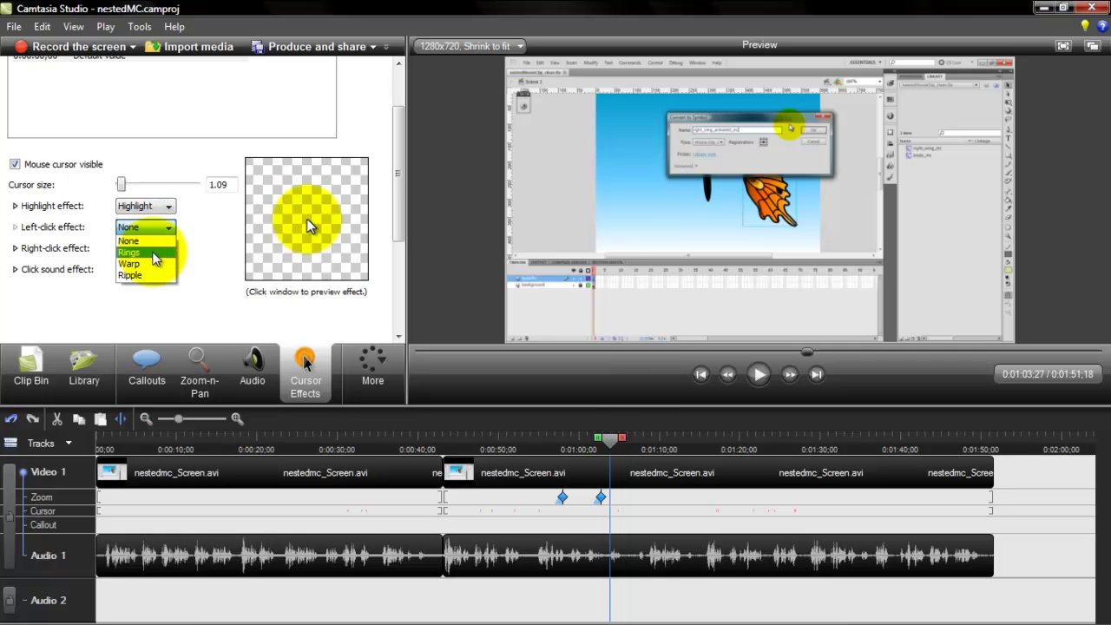
pyautogui.click(152, 253)
pyautogui.click(161, 248)
pyautogui.click(130, 273)
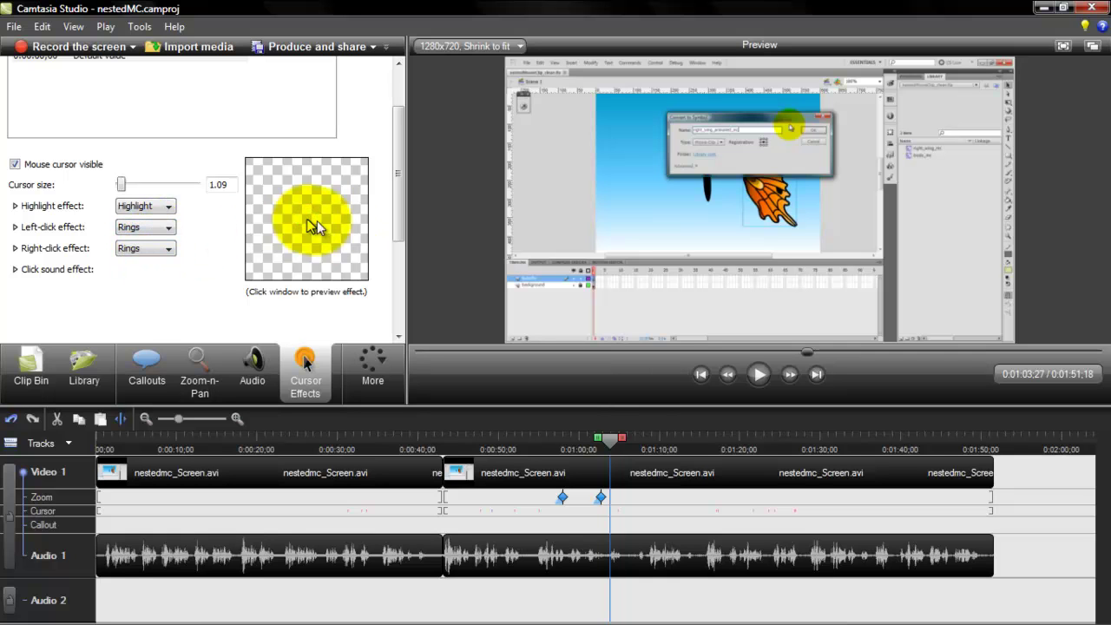
pyautogui.click(156, 248)
pyautogui.click(153, 285)
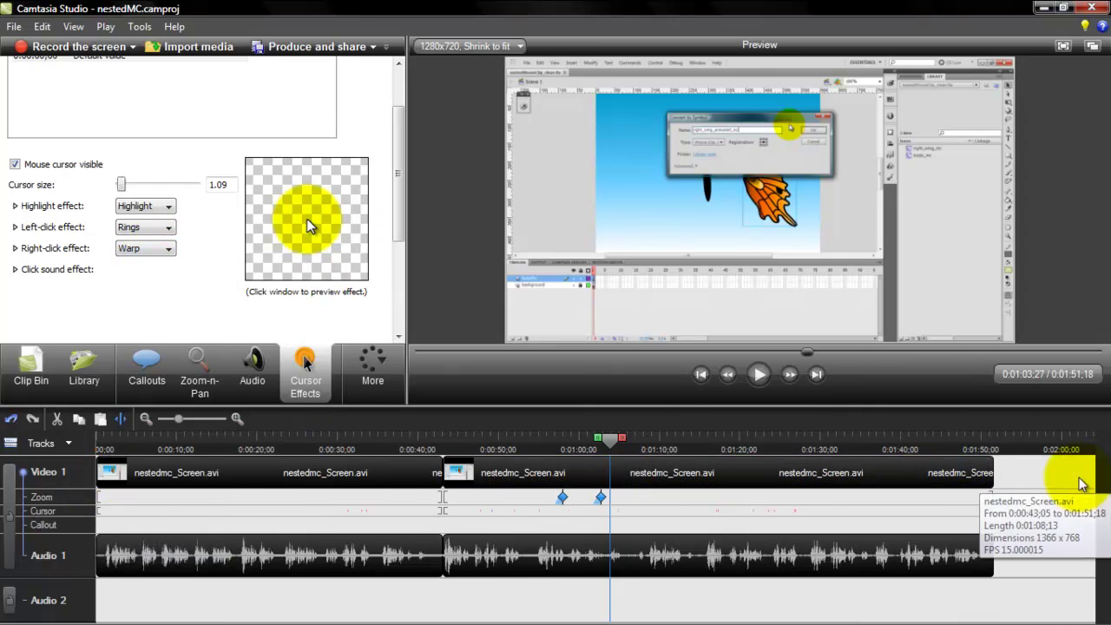
# Scrub the timeline forward to 0:01:23;04 to review the cursor highlight in the preview.
pyautogui.click(630, 440)
pyautogui.moveTo(630, 443); pyautogui.dragTo(747, 440)
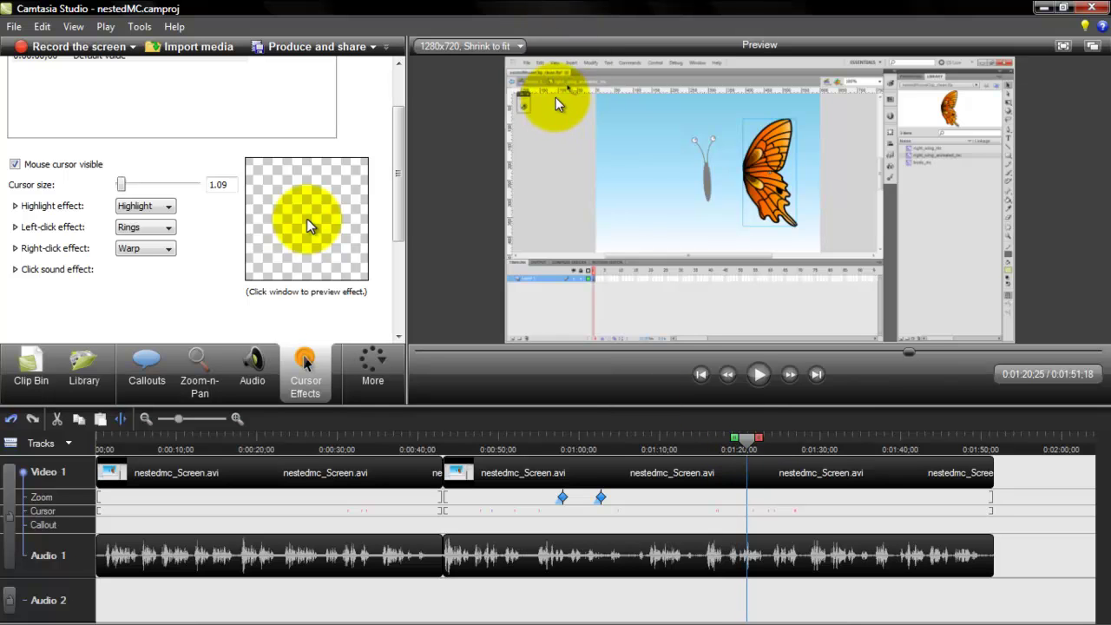
pyautogui.click(764, 442)
pyautogui.moveTo(763, 442); pyautogui.dragTo(764, 443)
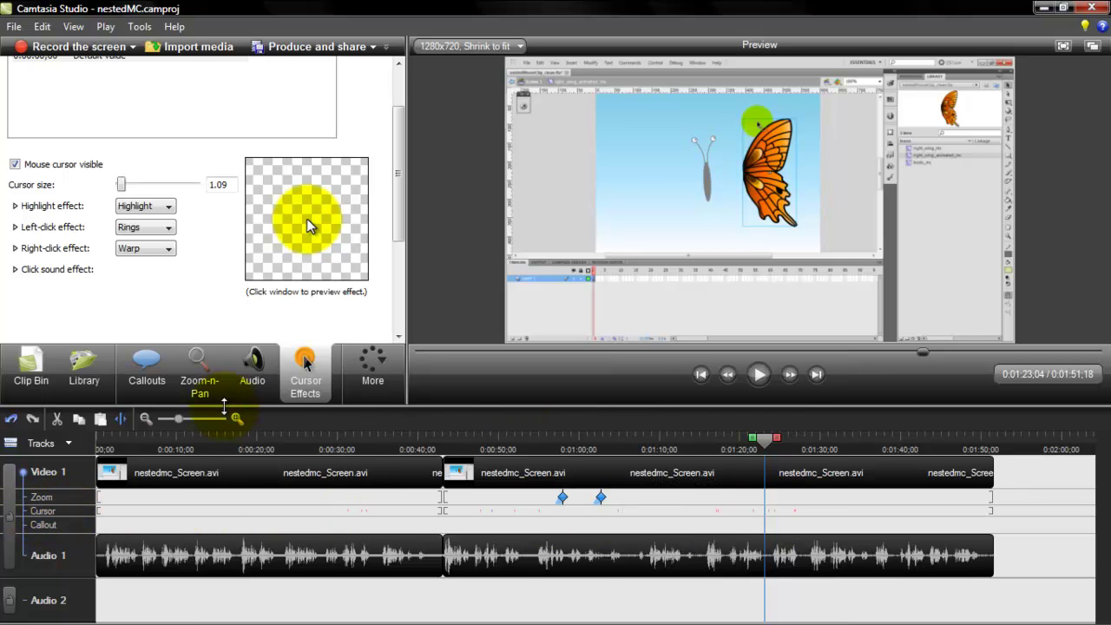
# Magnify the timeline and scrub across the cursor click marks after 0:01:23 to check the click effects.
pyautogui.click(237, 418)
pyautogui.click(237, 418)
pyautogui.click(237, 418)
pyautogui.click(237, 418)
pyautogui.click(237, 418)
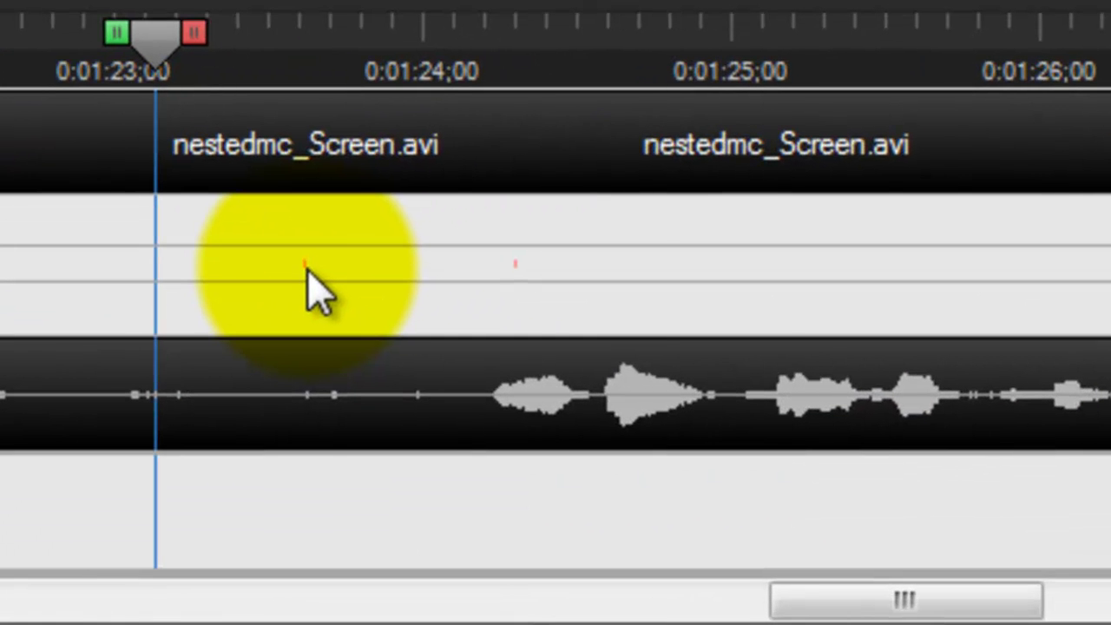
pyautogui.moveTo(155, 37); pyautogui.dragTo(276, 45)
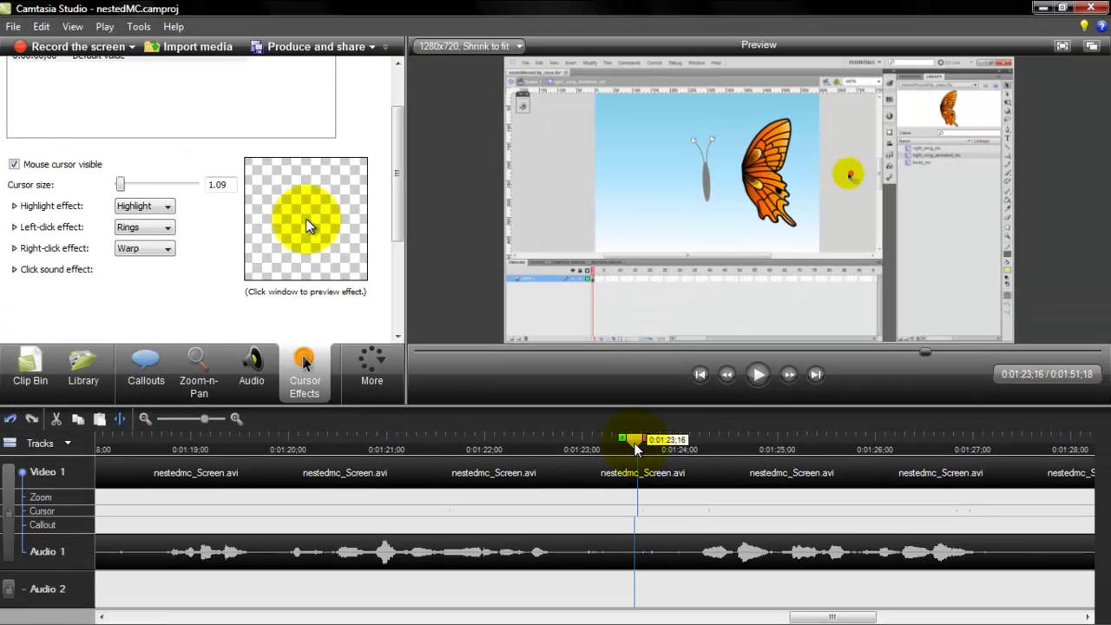
pyautogui.moveTo(635, 446); pyautogui.dragTo(682, 450)
# Add a Sketch Motion rectangle callout at 0:01:27;14.
pyautogui.click(145, 419)
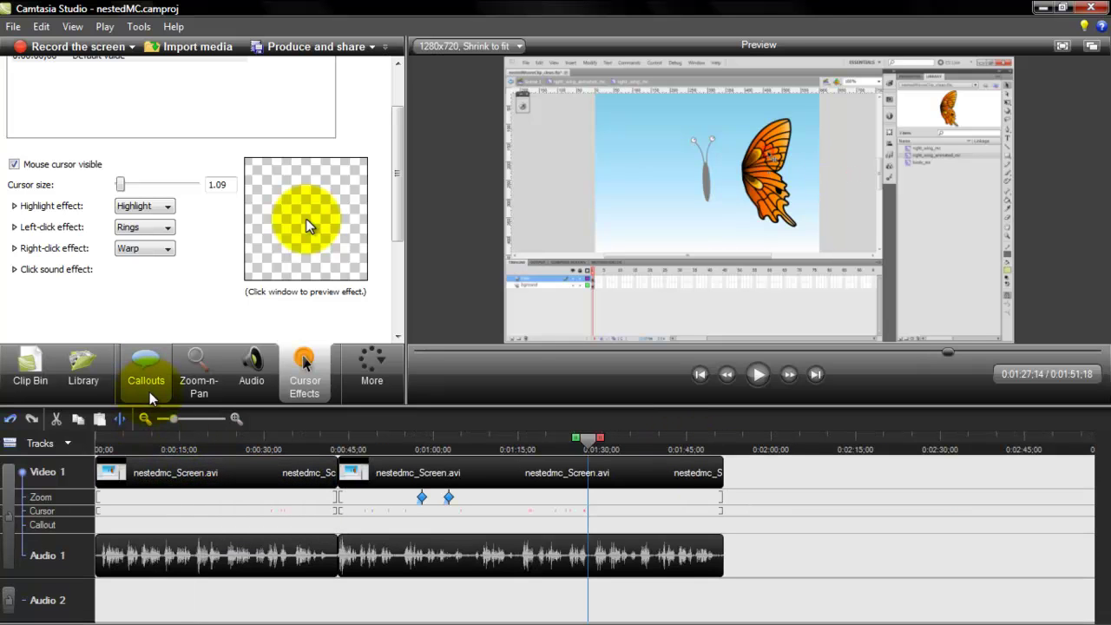
pyautogui.click(145, 382)
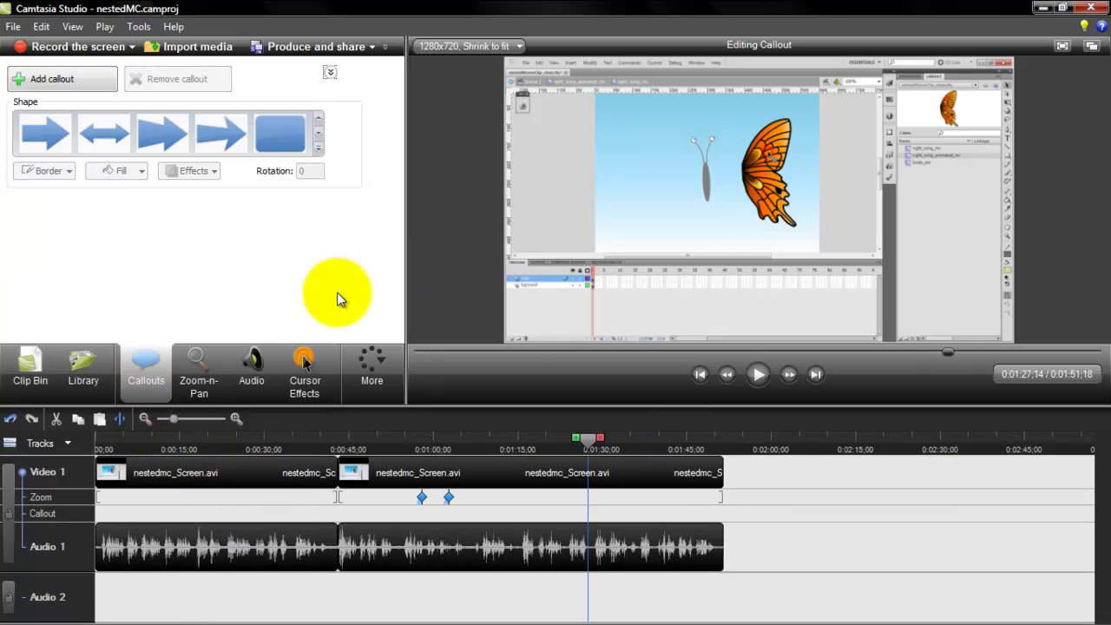
pyautogui.click(320, 136)
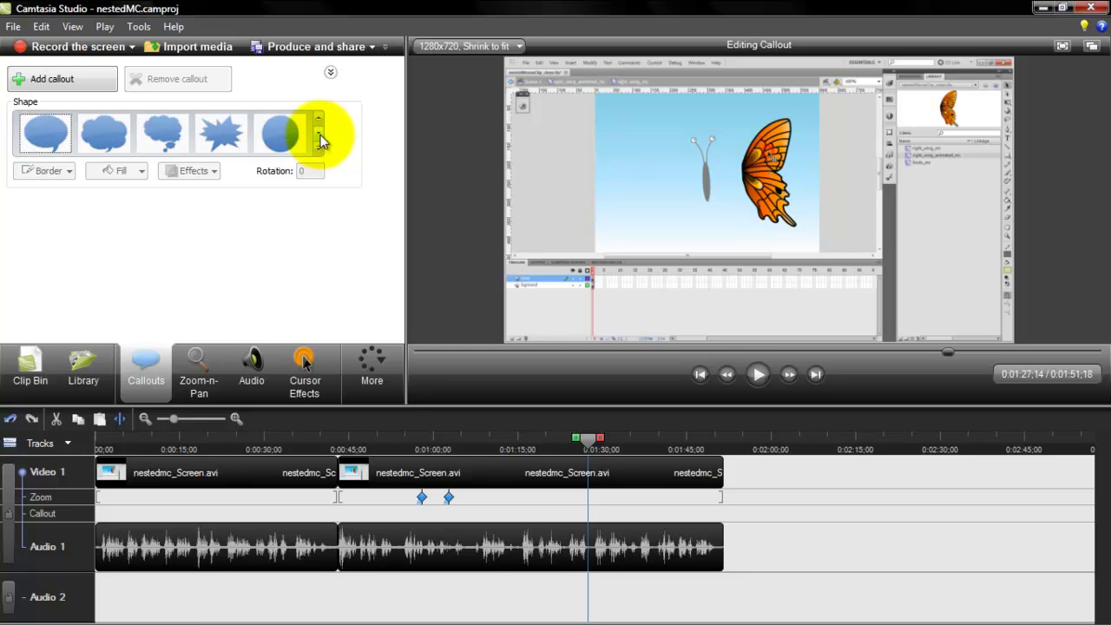
pyautogui.click(320, 145)
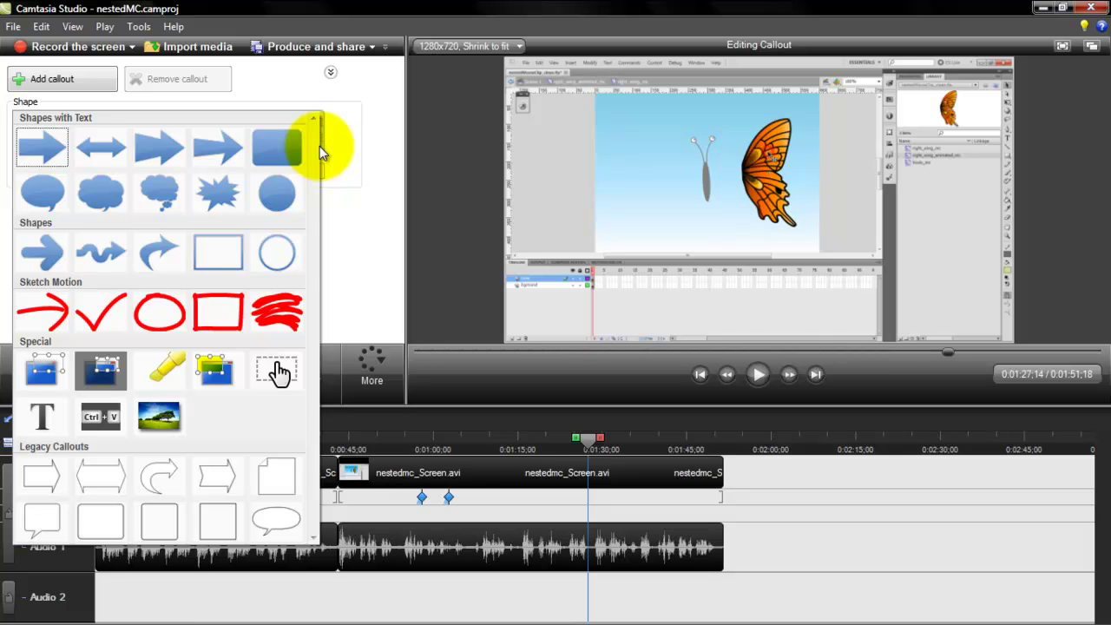
pyautogui.click(320, 147)
pyautogui.click(321, 154)
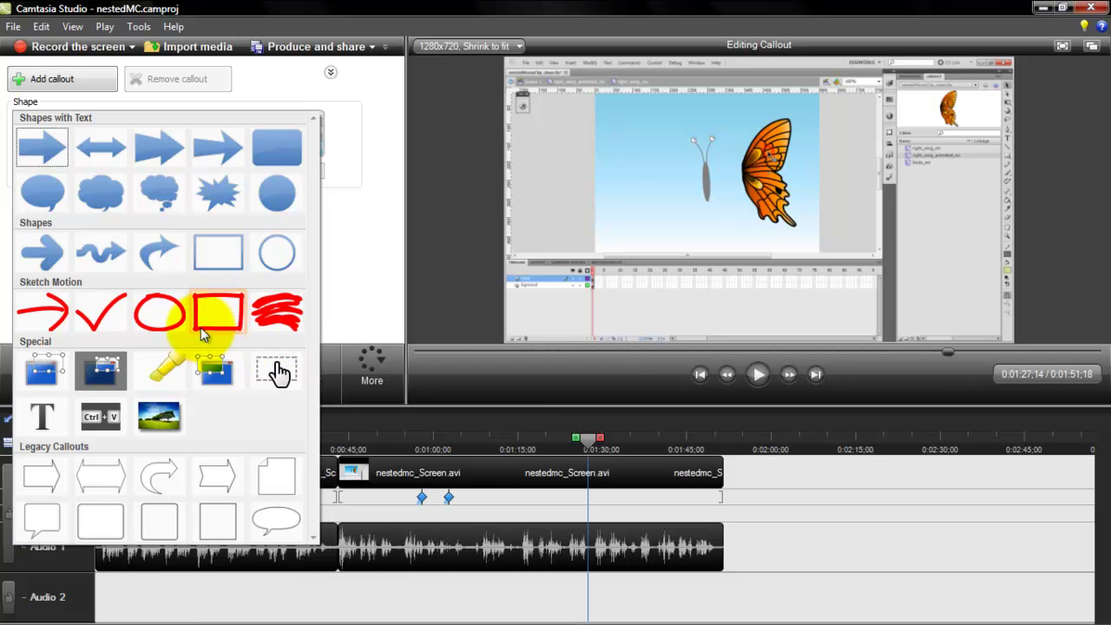
pyautogui.click(222, 314)
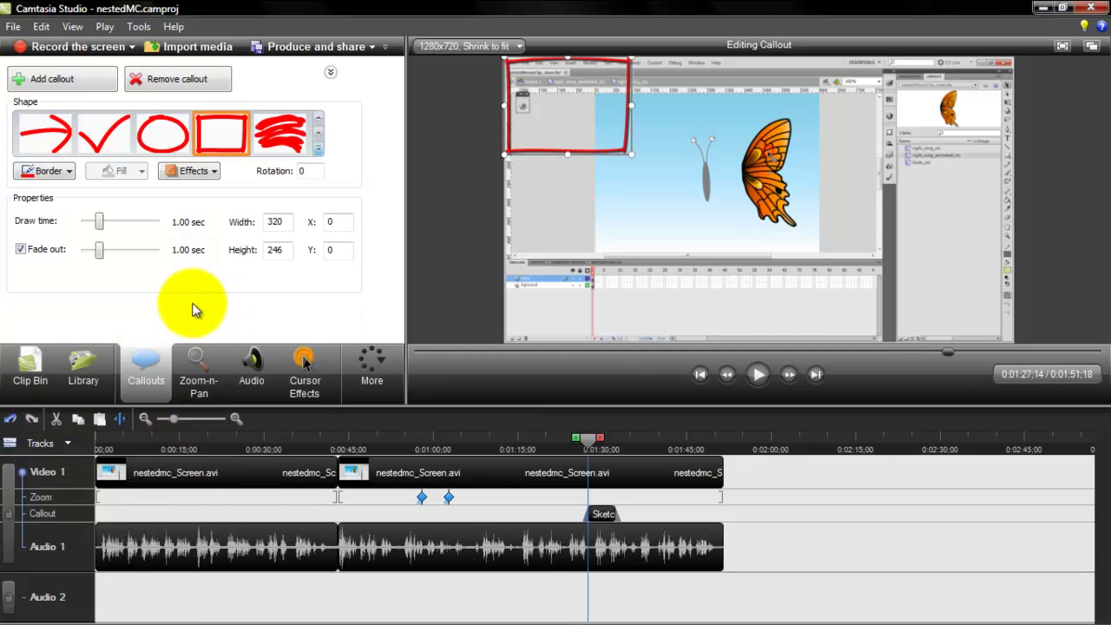
# Move and enlarge the sketch rectangle to frame the butterfly, about 414 wide by 354 high at X 424, Y 141.
pyautogui.moveTo(575, 149); pyautogui.dragTo(786, 230)
pyautogui.moveTo(706, 214); pyautogui.dragTo(669, 256)
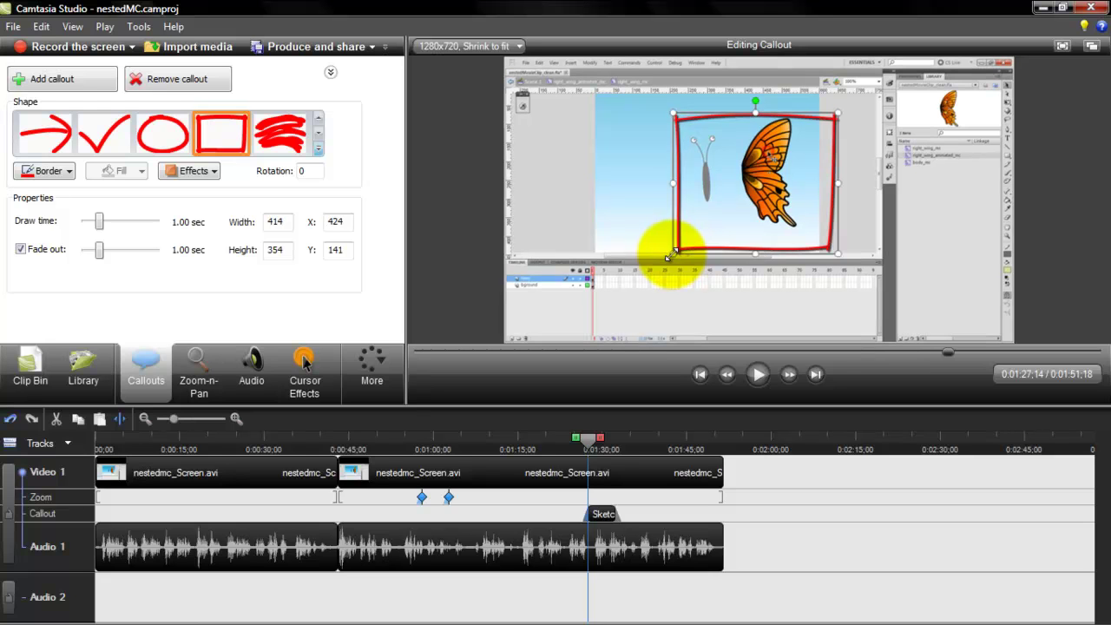
# Change the border colour of the sketch rectangle callout to green.
pyautogui.click(69, 172)
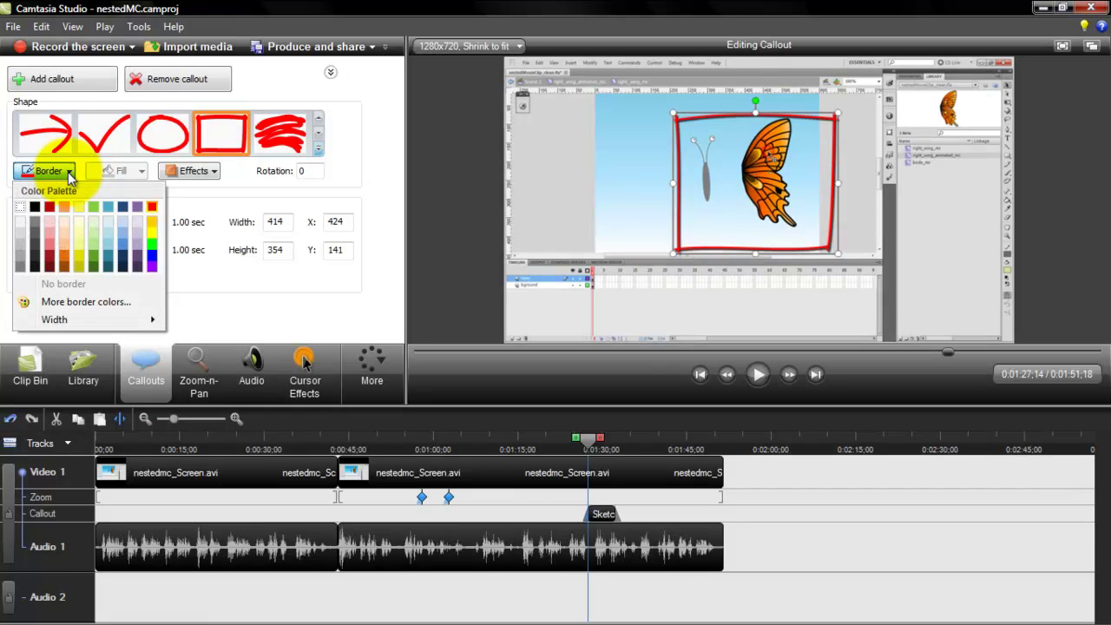
pyautogui.click(96, 250)
# Flip the sketch rectangle vertically and set its draw time to 0.90 sec and its fade-out to 1.80 sec.
pyautogui.click(193, 171)
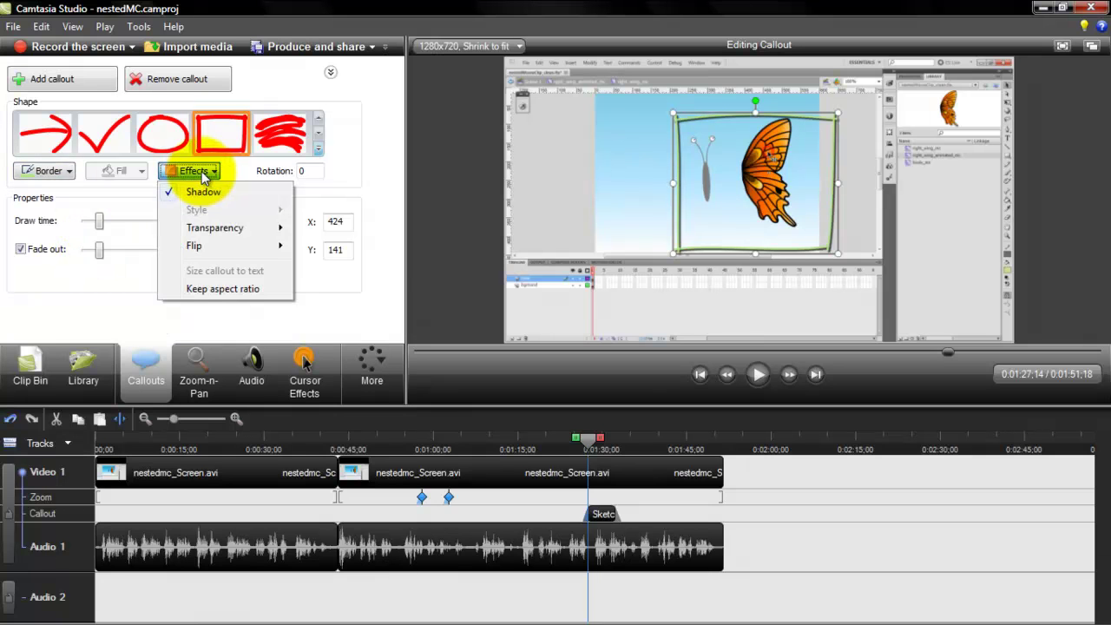
pyautogui.moveTo(244, 236)
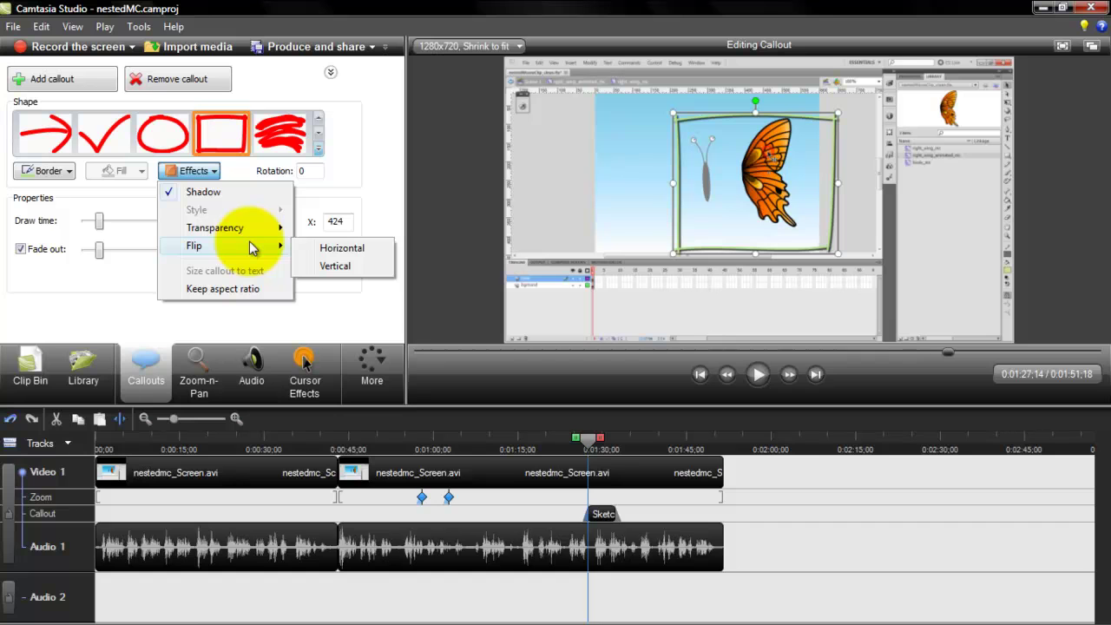
pyautogui.click(366, 267)
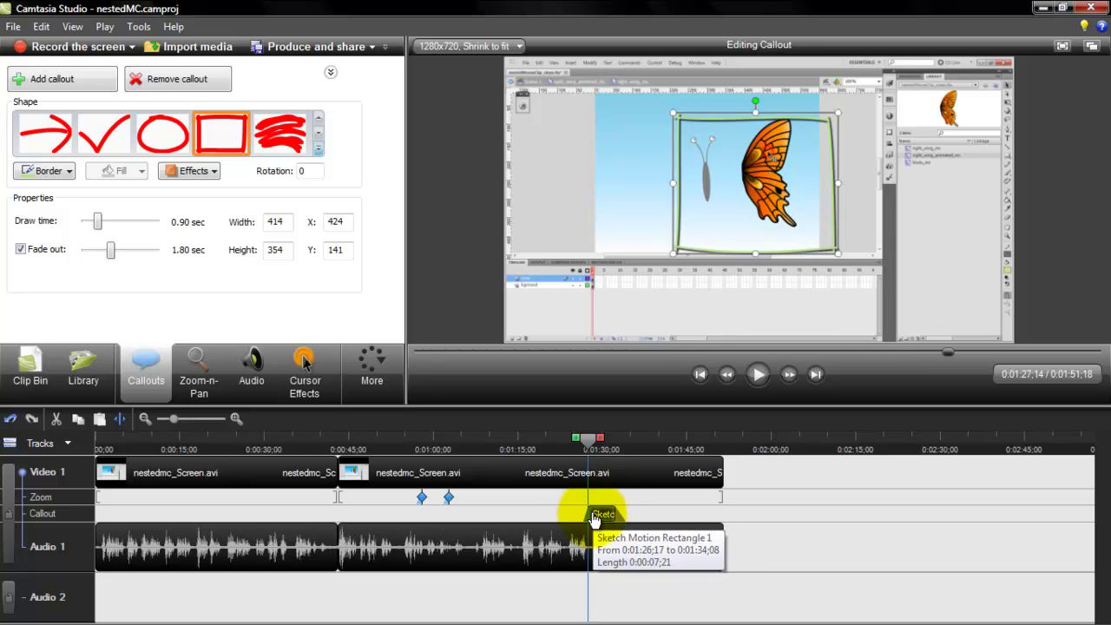
# Play back the sketch rectangle animation from 0:01:25;16 and stop once it has faded out.
pyautogui.moveTo(588, 443); pyautogui.dragTo(577, 444)
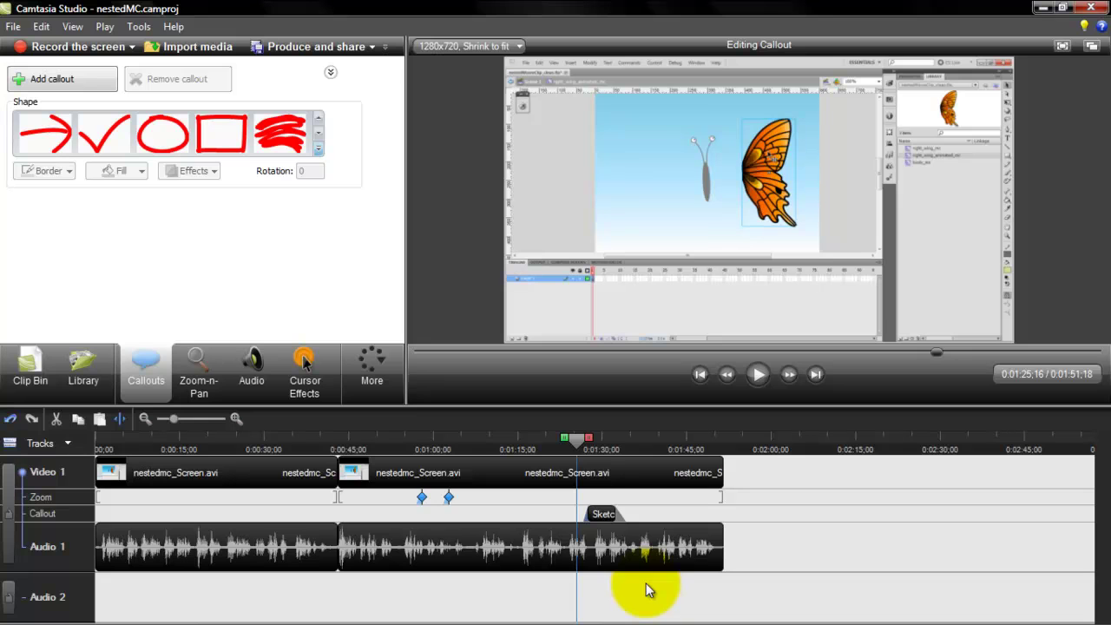
pyautogui.press('space')
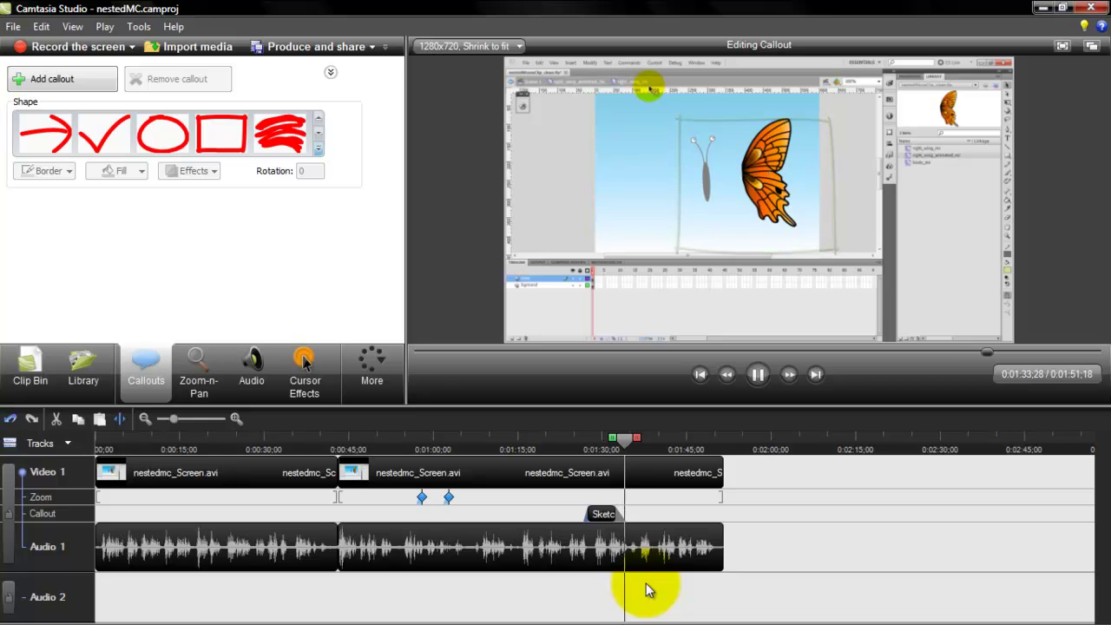
pyautogui.press('space')
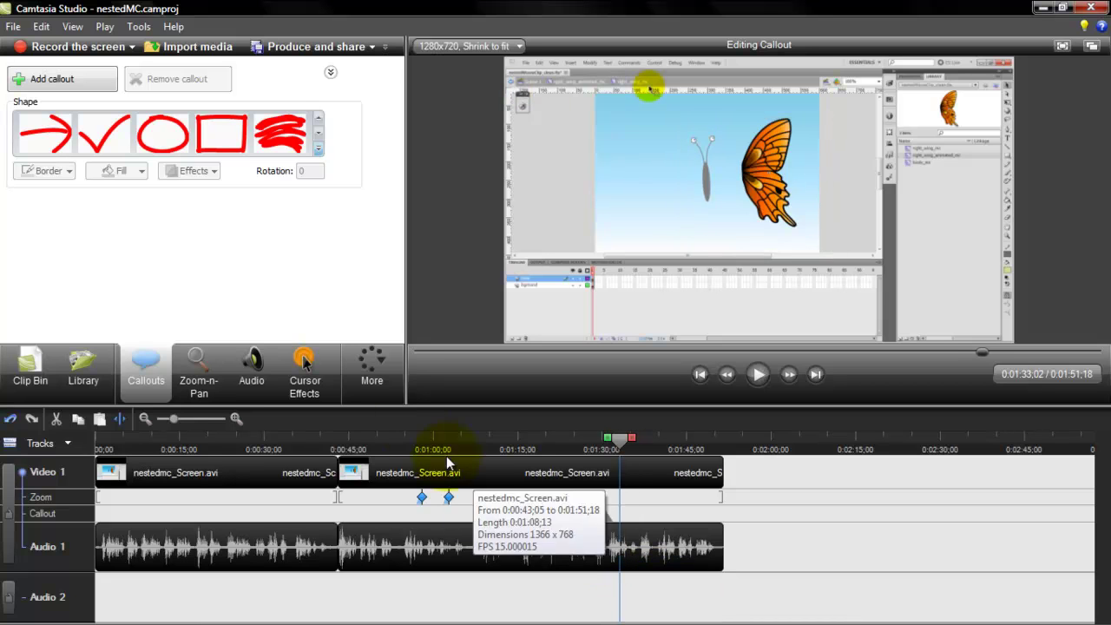
# Add a caption at 0:01:33;02 reading "Write any comments that will appear in here".
pyautogui.click(373, 371)
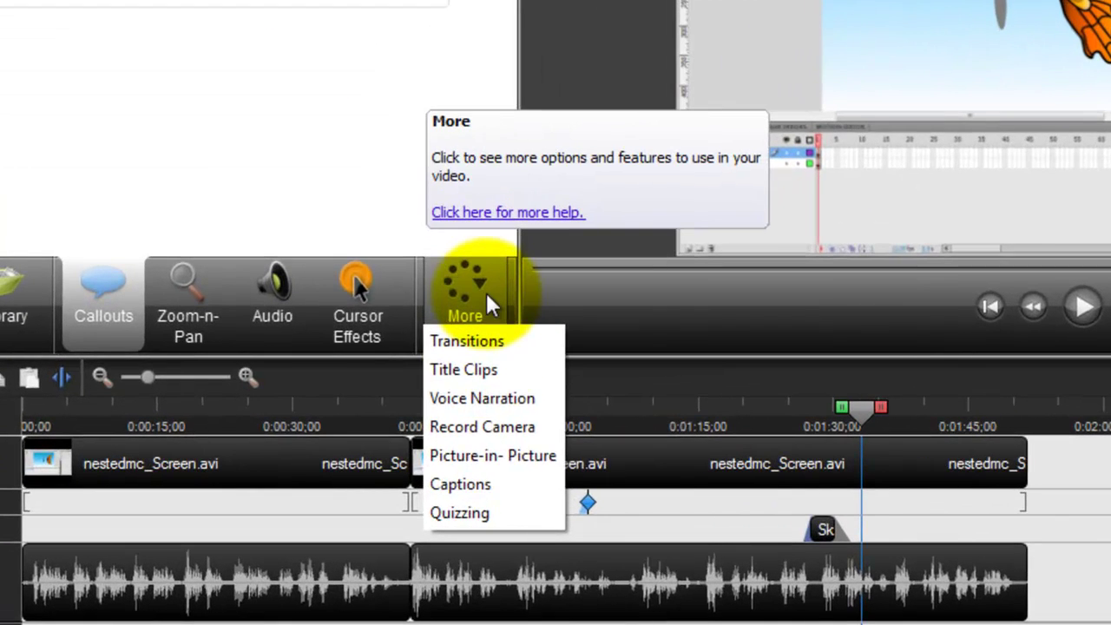
pyautogui.click(500, 483)
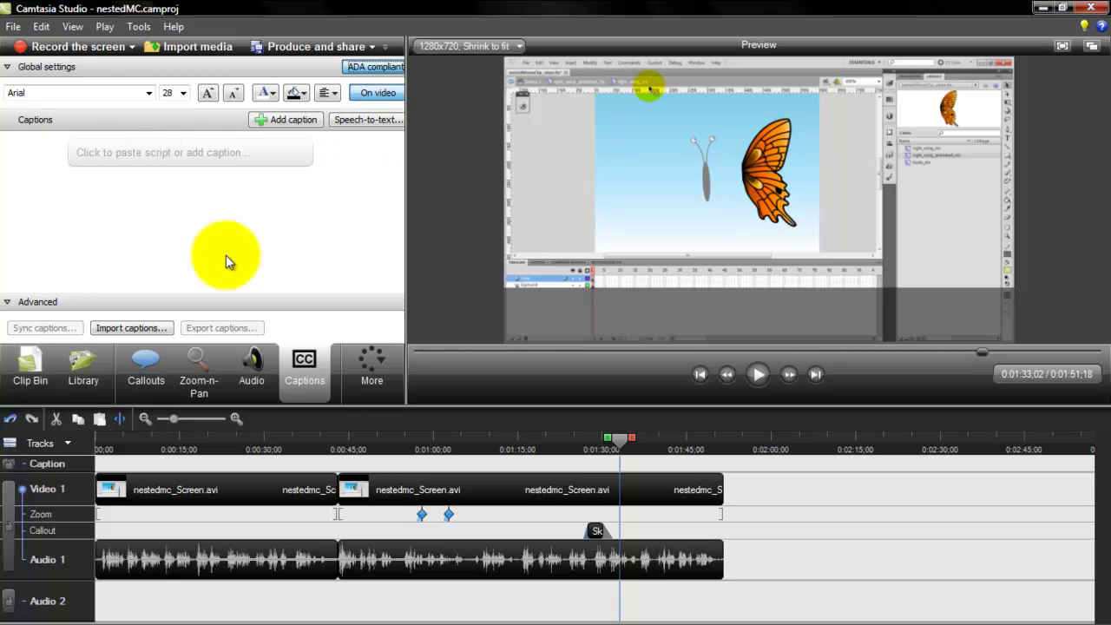
pyautogui.click(351, 385)
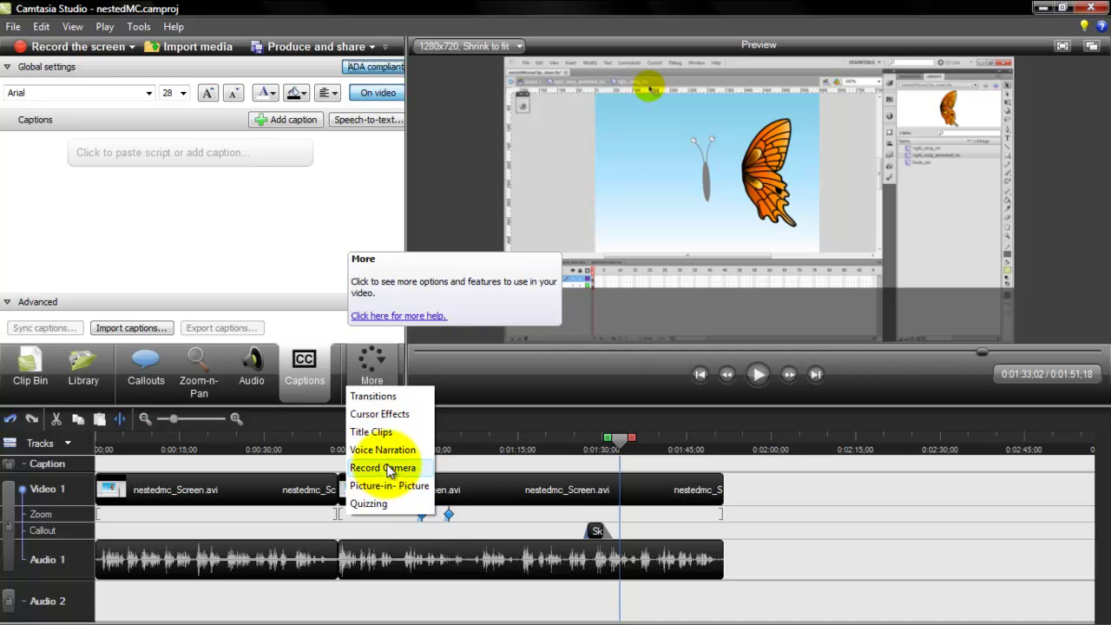
pyautogui.click(311, 381)
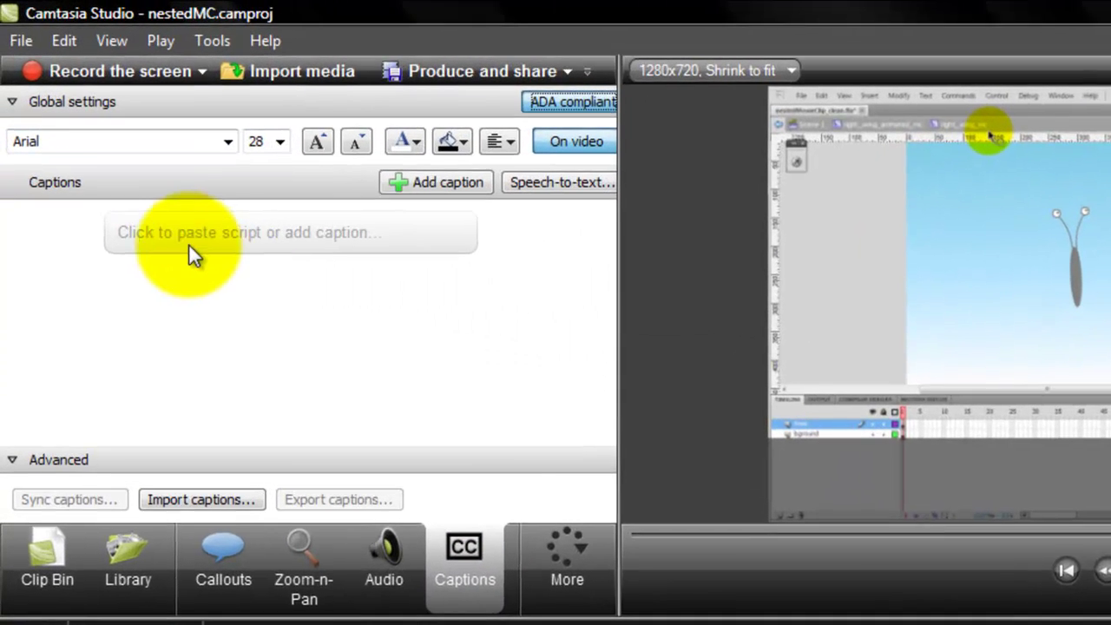
pyautogui.click(188, 243)
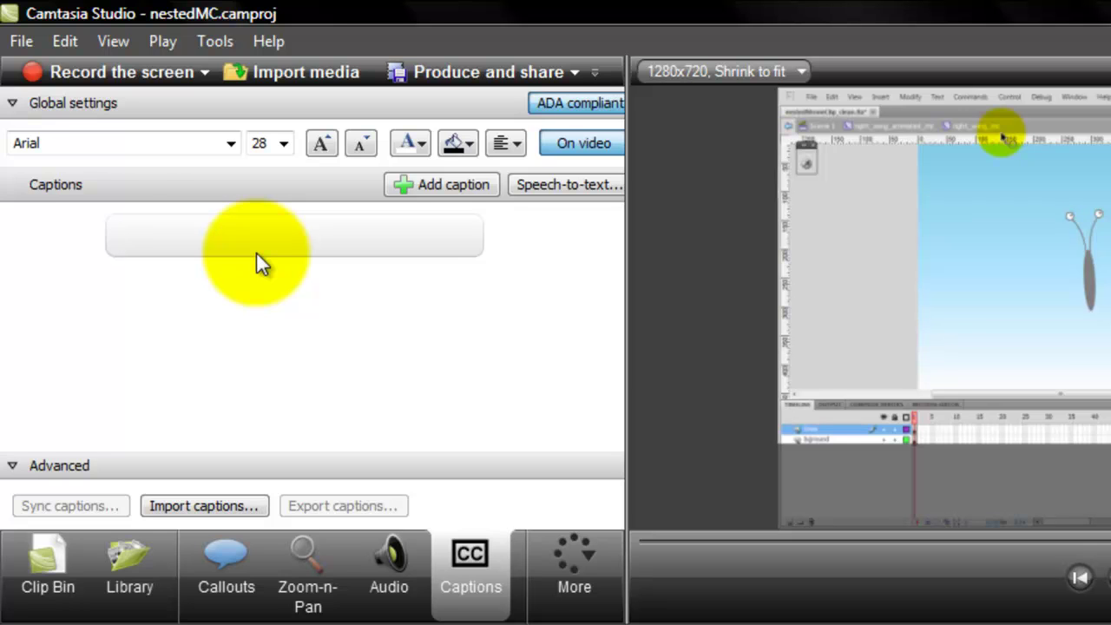
pyautogui.write('Write any')
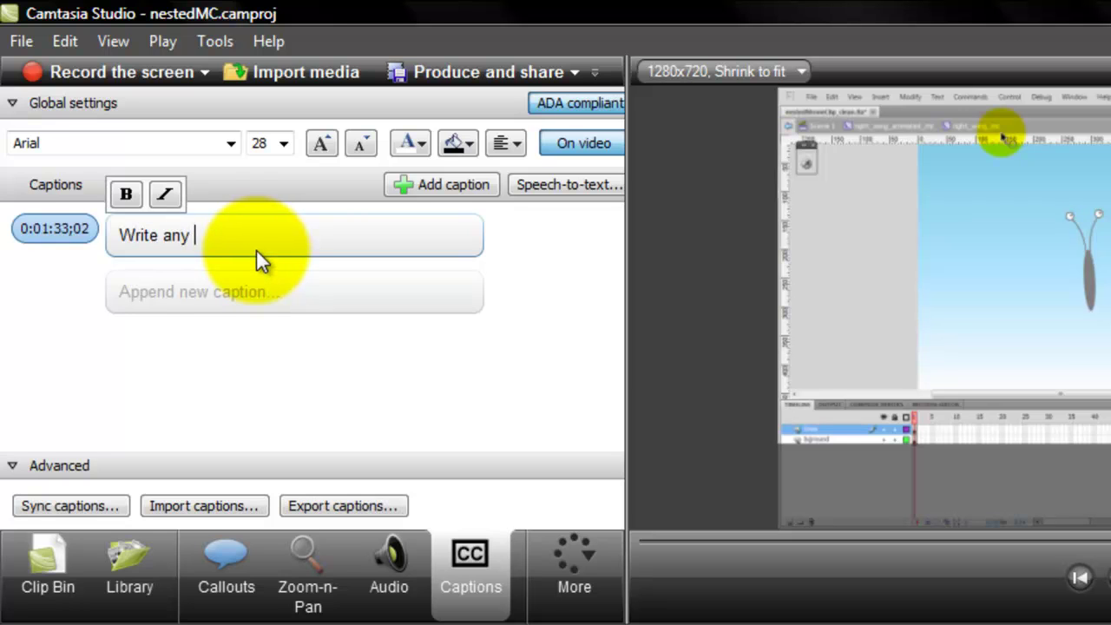
pyautogui.write(' comments that will ')
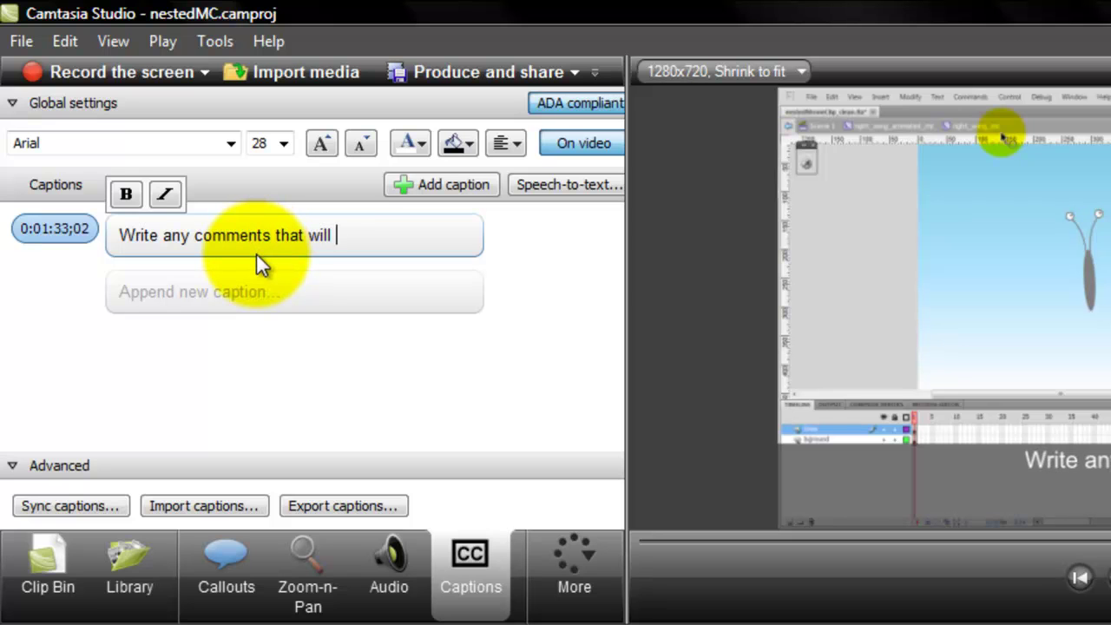
pyautogui.write('appear ')
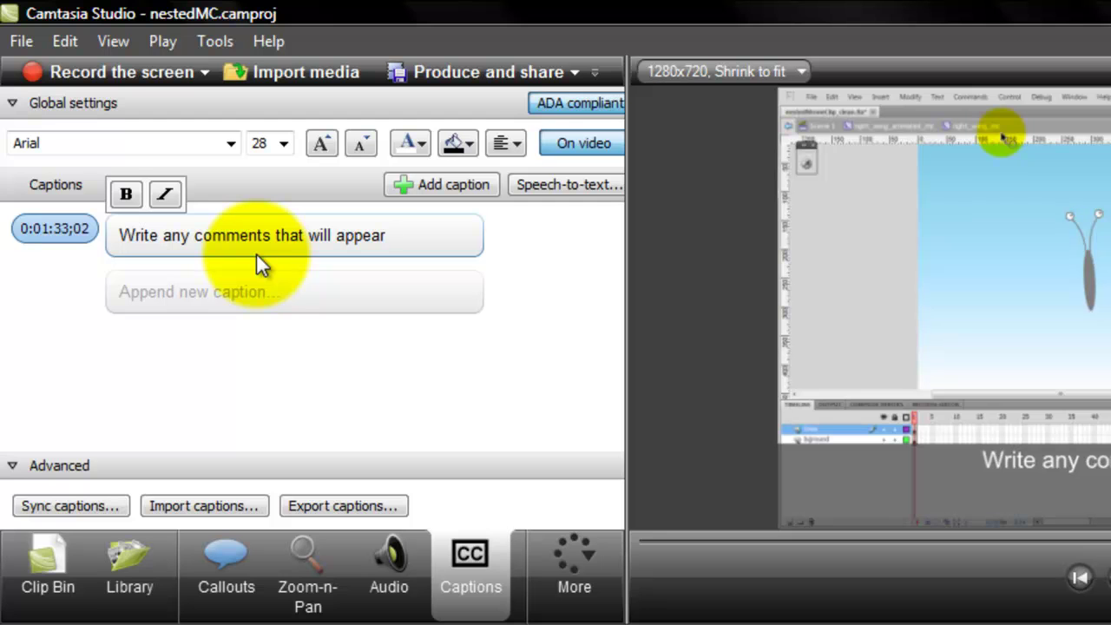
pyautogui.write('in her')
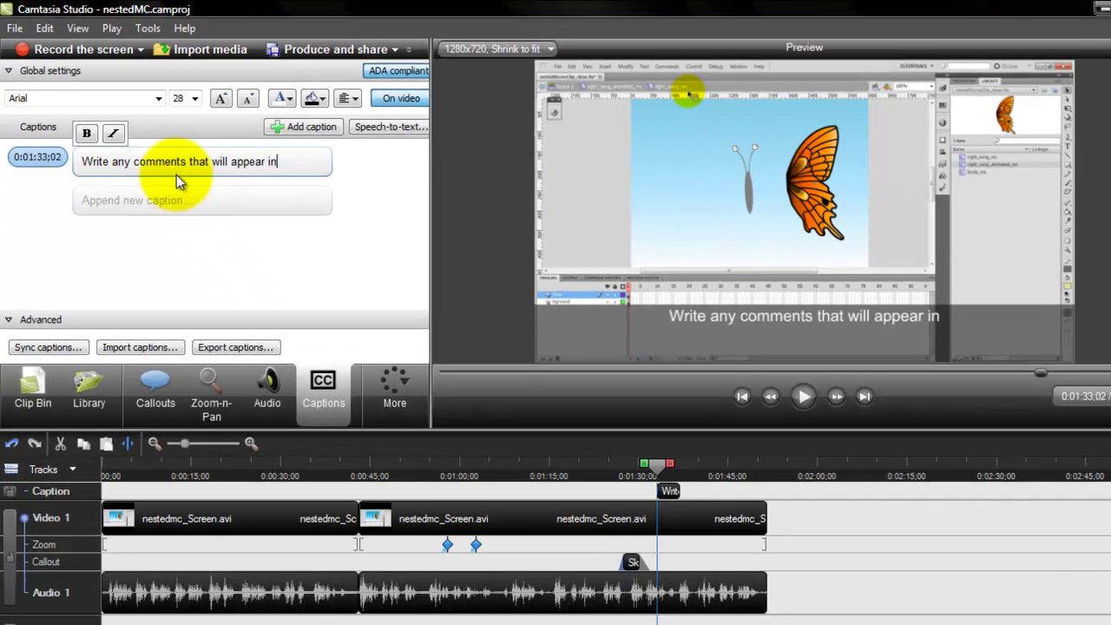
pyautogui.write('e')
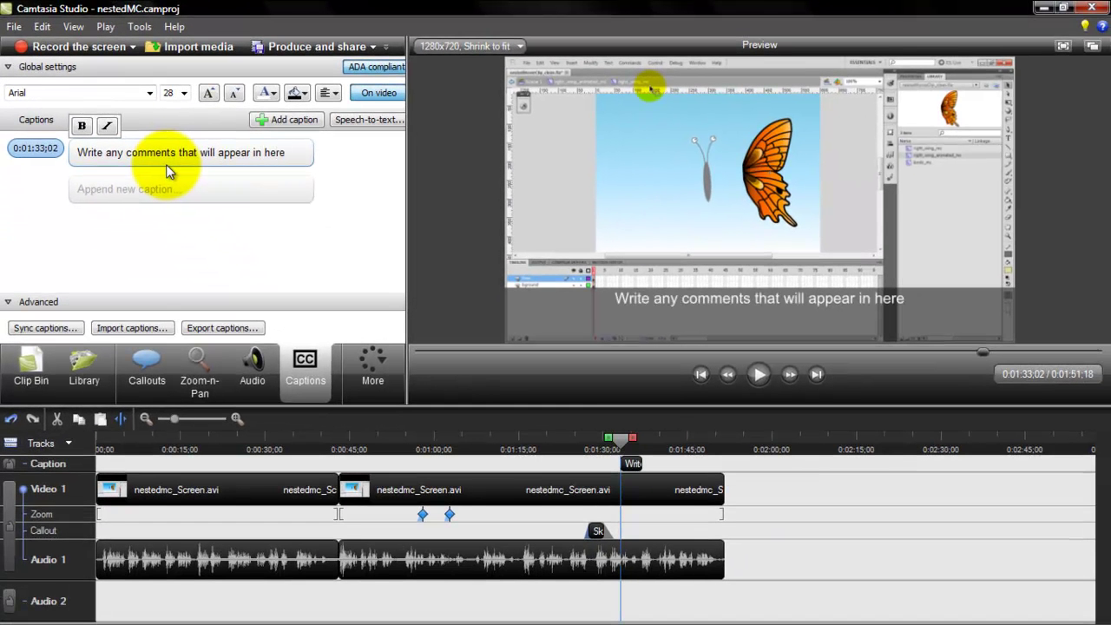
# Move the caption on the timeline so that it starts at 0:01:35;15.
pyautogui.click(50, 182)
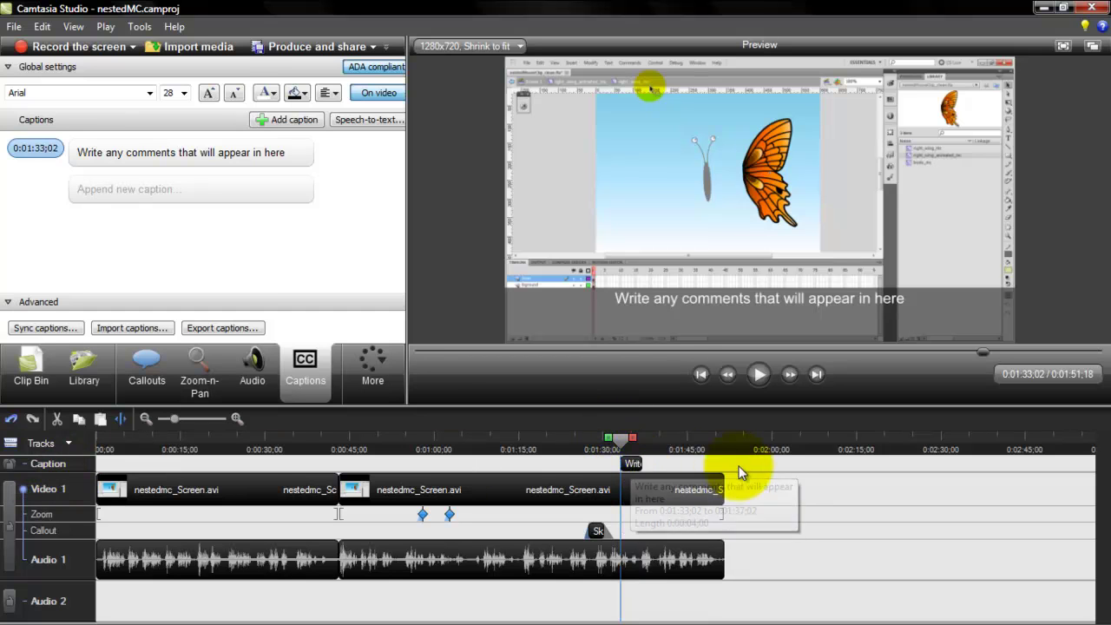
pyautogui.moveTo(635, 467)
pyautogui.mouseDown()
pyautogui.moveTo(517, 460)
pyautogui.moveTo(647, 464)
pyautogui.mouseUp()
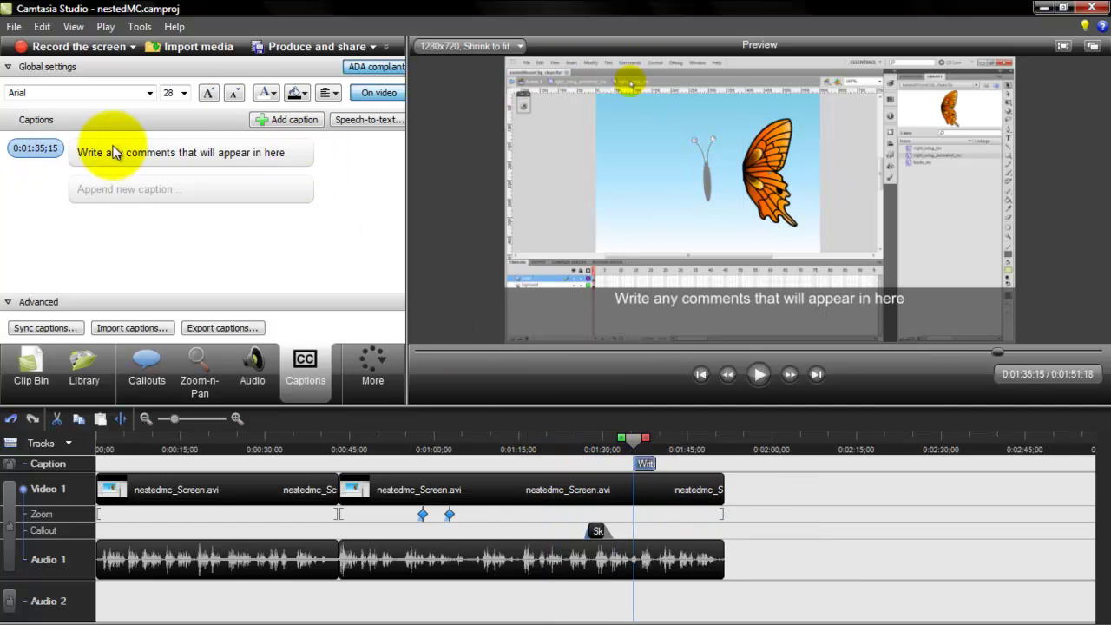
# Give the captions a red background and near-black text.
pyautogui.click(300, 93)
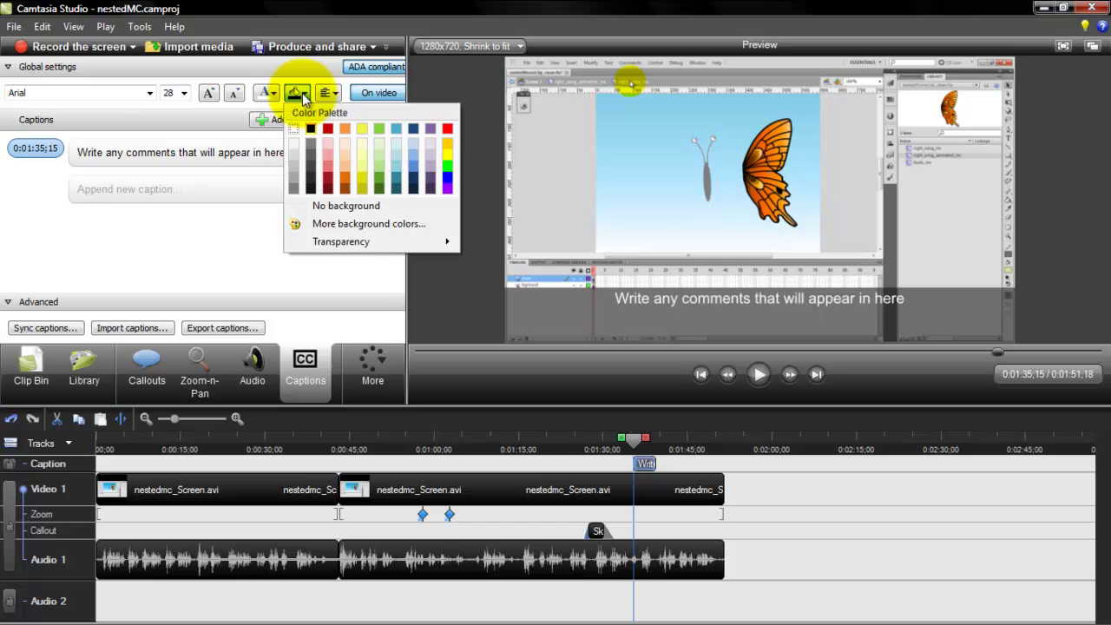
pyautogui.click(332, 129)
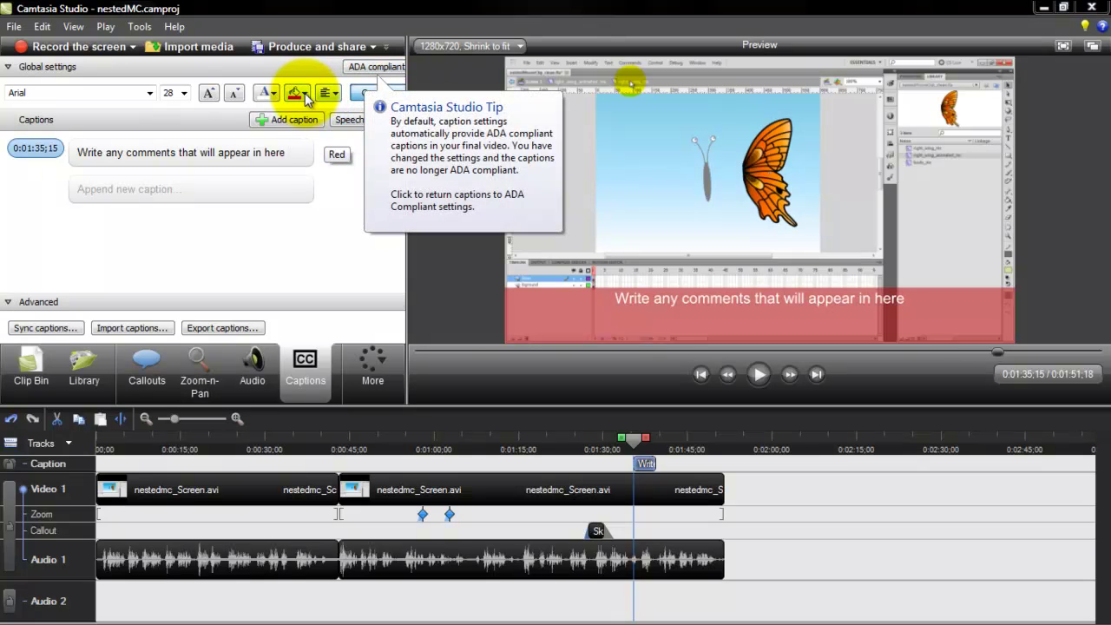
pyautogui.click(271, 93)
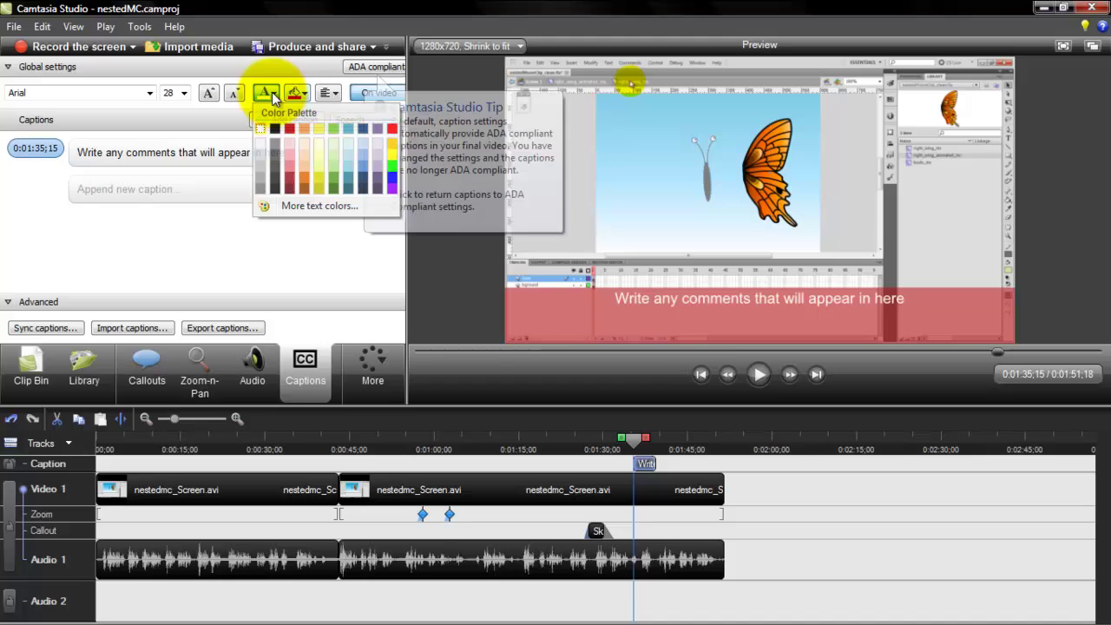
pyautogui.click(275, 188)
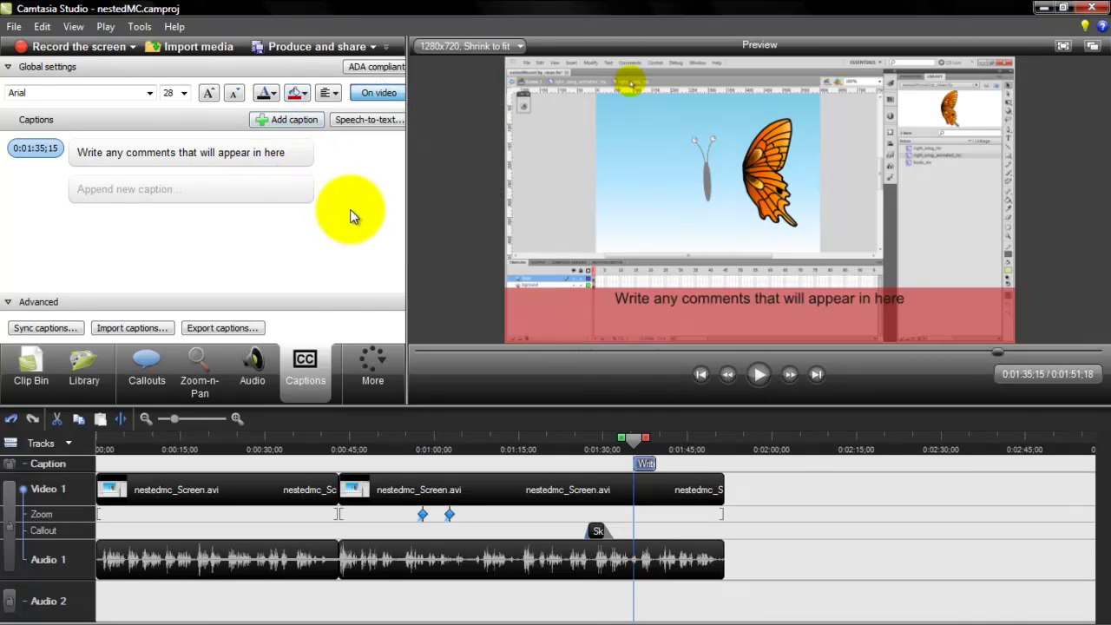
# Add a title clip with the text WELCOME, preceded by three blank lines.
pyautogui.click(374, 365)
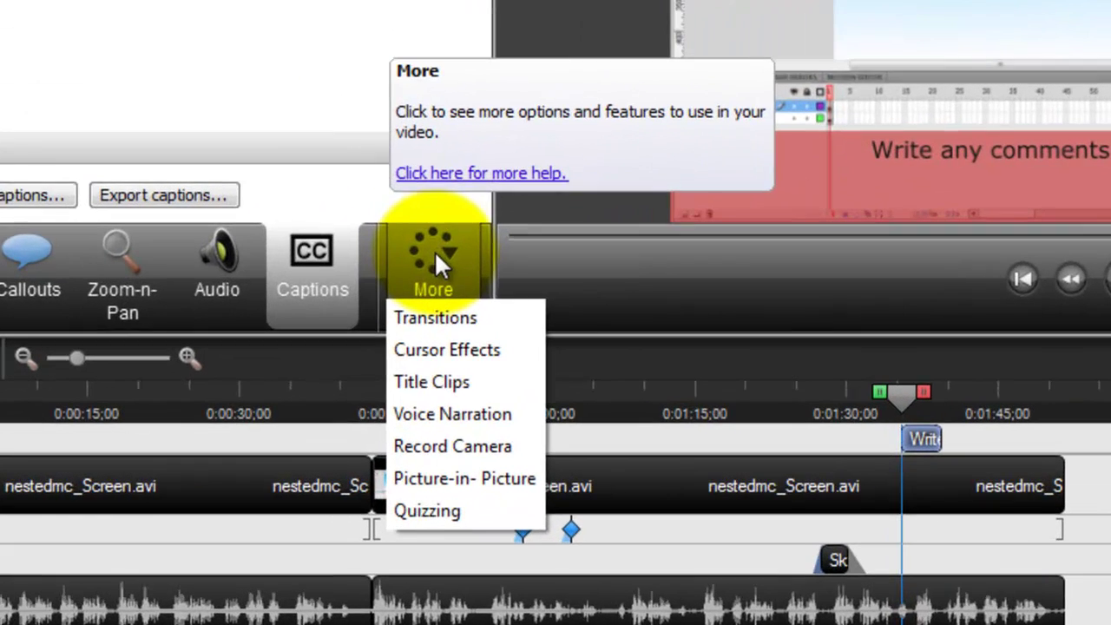
pyautogui.click(413, 416)
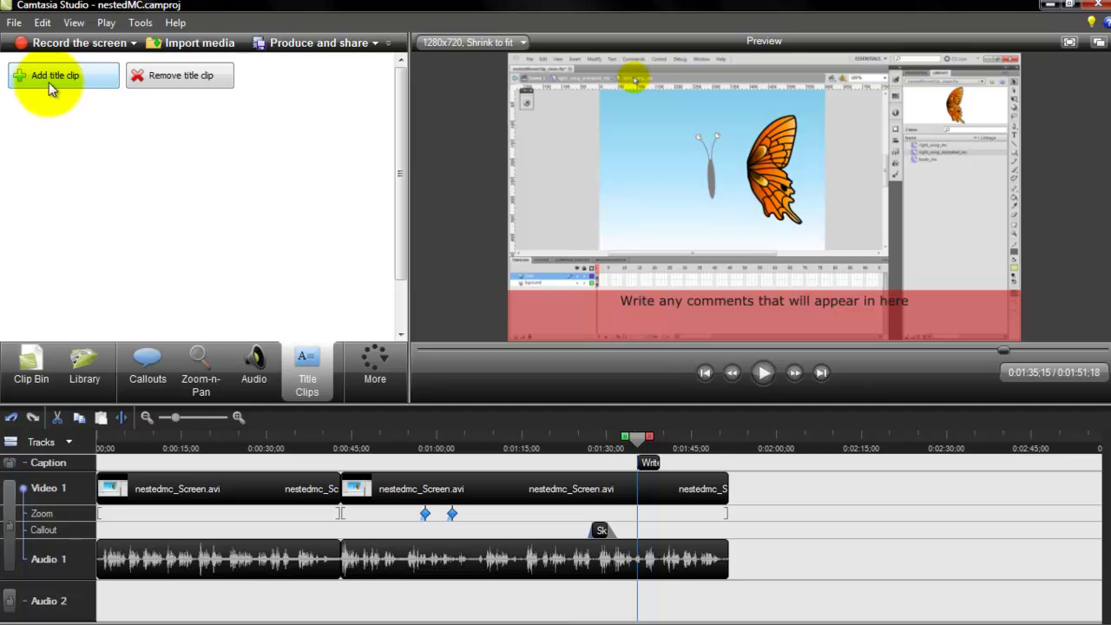
pyautogui.click(49, 83)
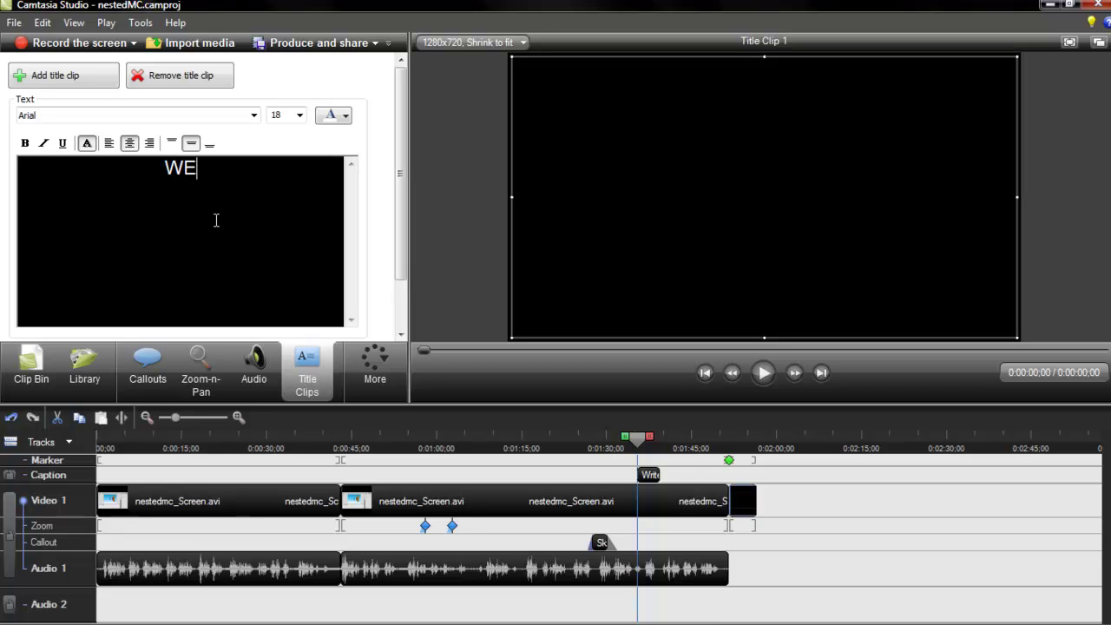
pyautogui.write('WELCOME')
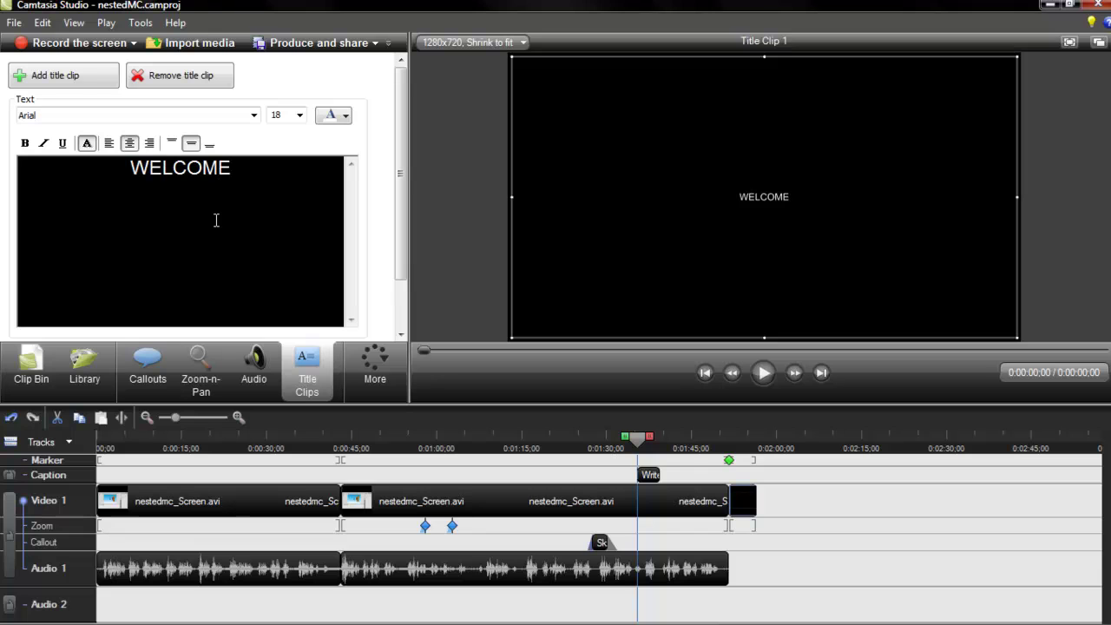
pyautogui.press('Home')
pyautogui.press('Return')
pyautogui.press('Return')
pyautogui.press('Return')
# Move the WELCOME title clip to the beginning of the Video 1 track, ahead of both screen recordings.
pyautogui.click(757, 503)
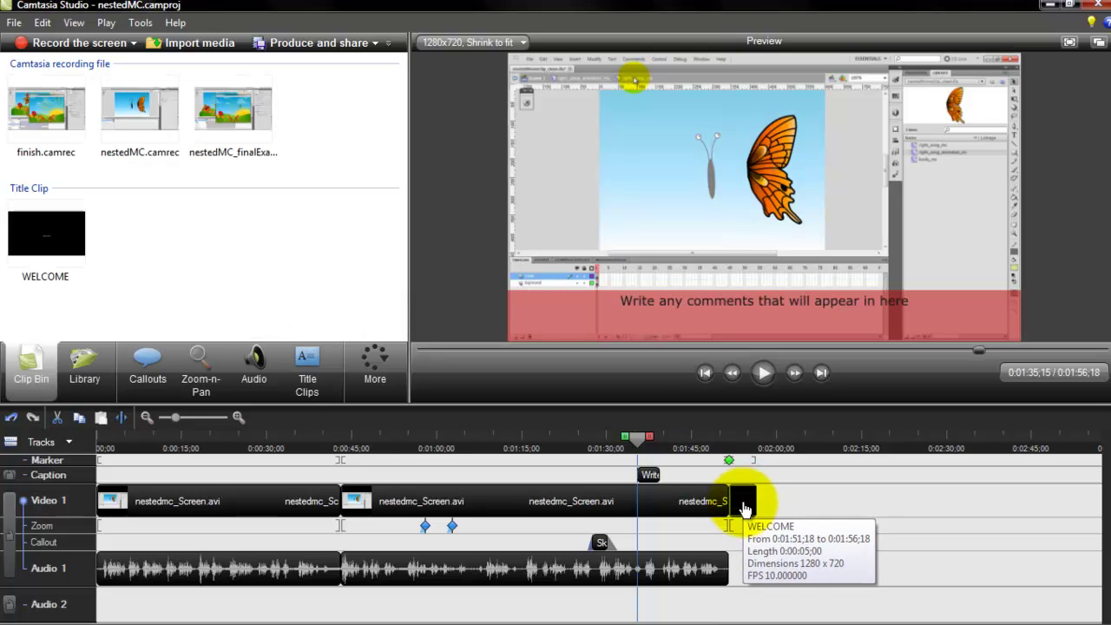
pyautogui.moveTo(743, 506); pyautogui.dragTo(117, 506)
# Play the opening from the WELCOME title into the first recording, and return the playhead to 0:00:00;00.
pyautogui.click(102, 443)
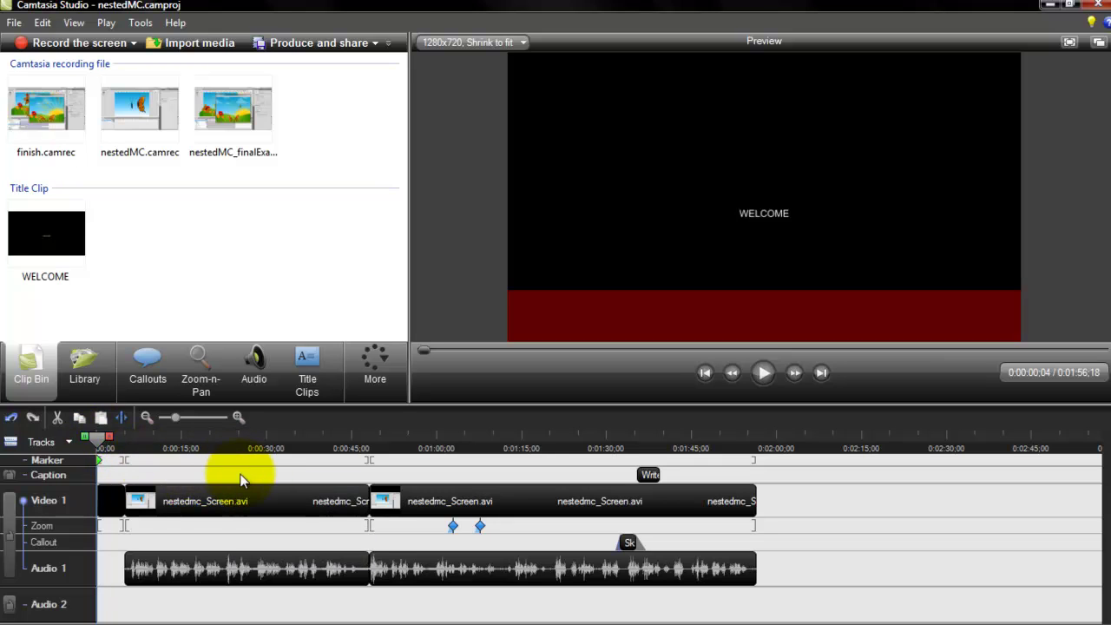
pyautogui.press('space')
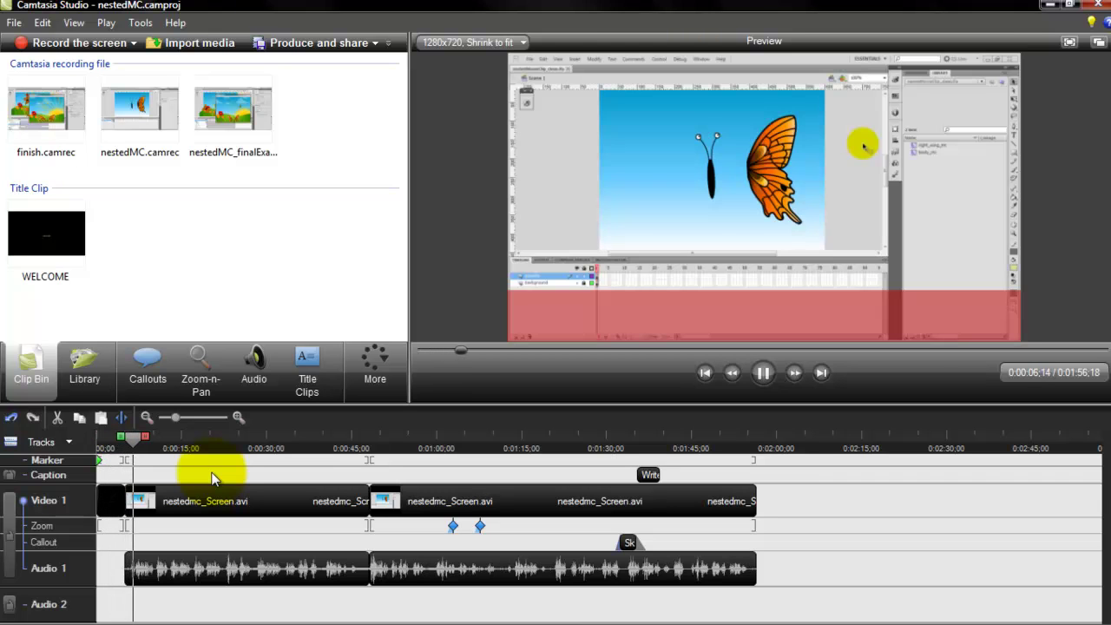
pyautogui.hotkey('ctrl', 'Home')
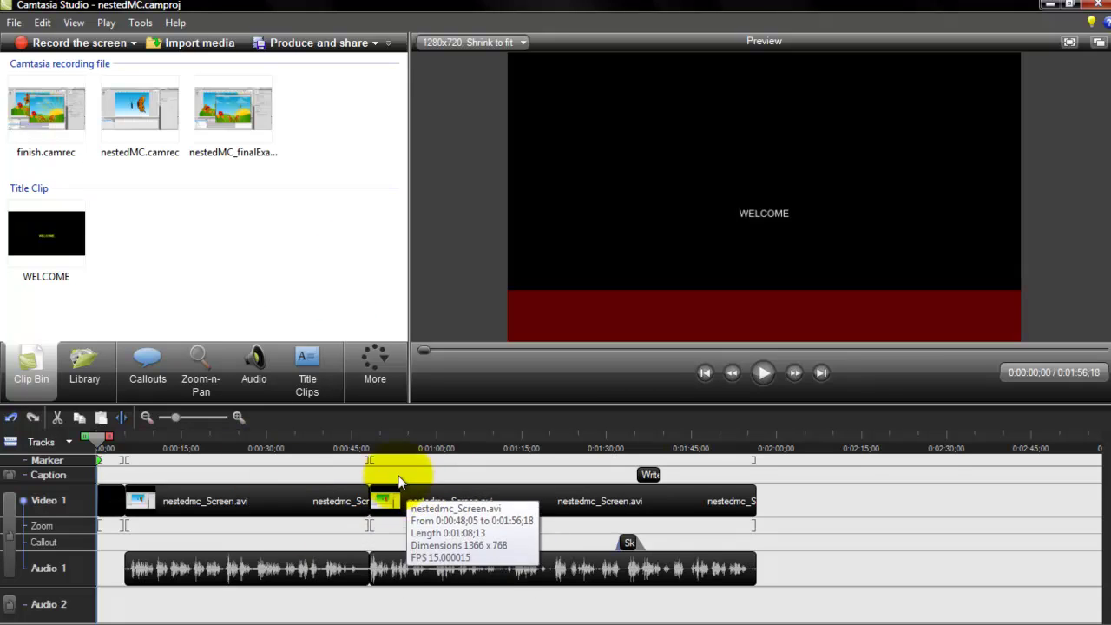
# Preview the Barn, Blinds, Checkerboard and Fade through black transitions.
pyautogui.click(386, 378)
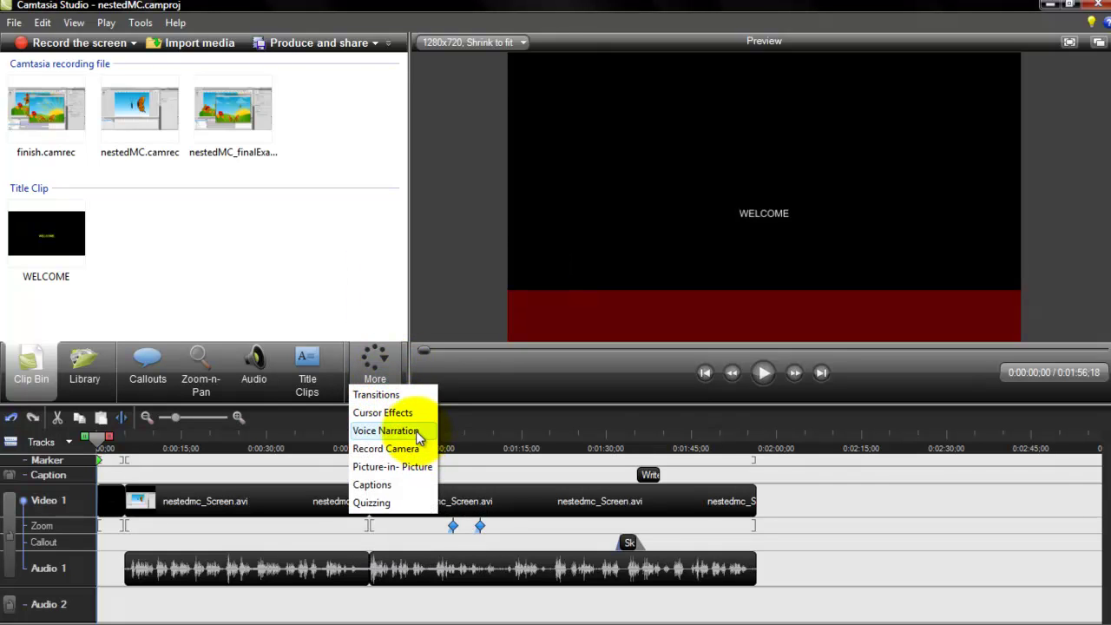
pyautogui.click(418, 398)
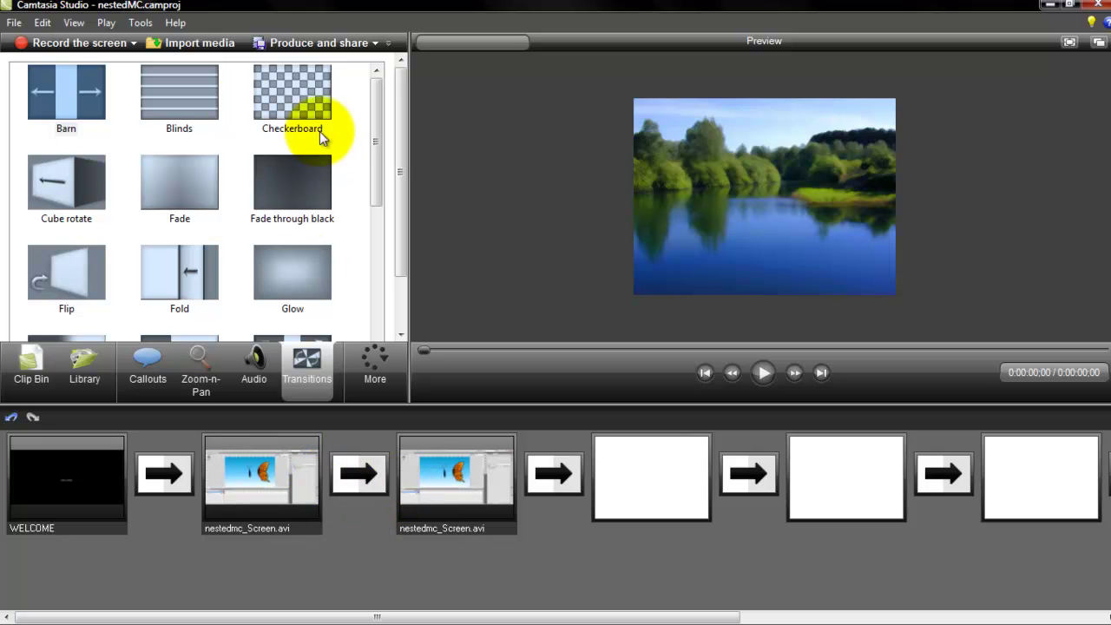
pyautogui.click(74, 97)
pyautogui.moveTo(378, 94); pyautogui.dragTo(379, 69)
pyautogui.click(187, 92)
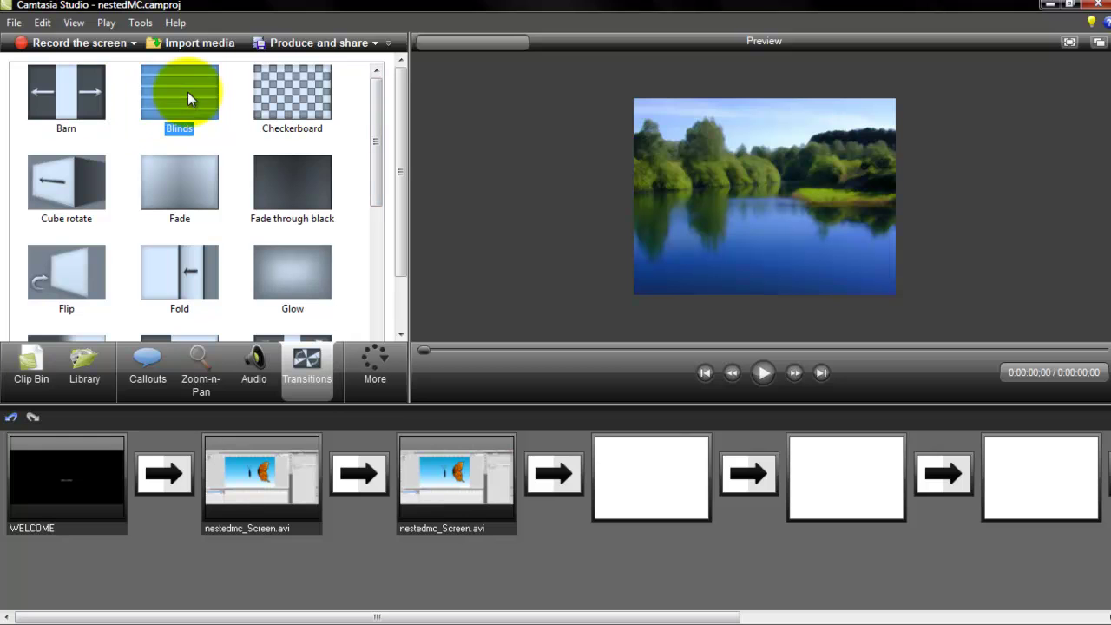
pyautogui.click(295, 119)
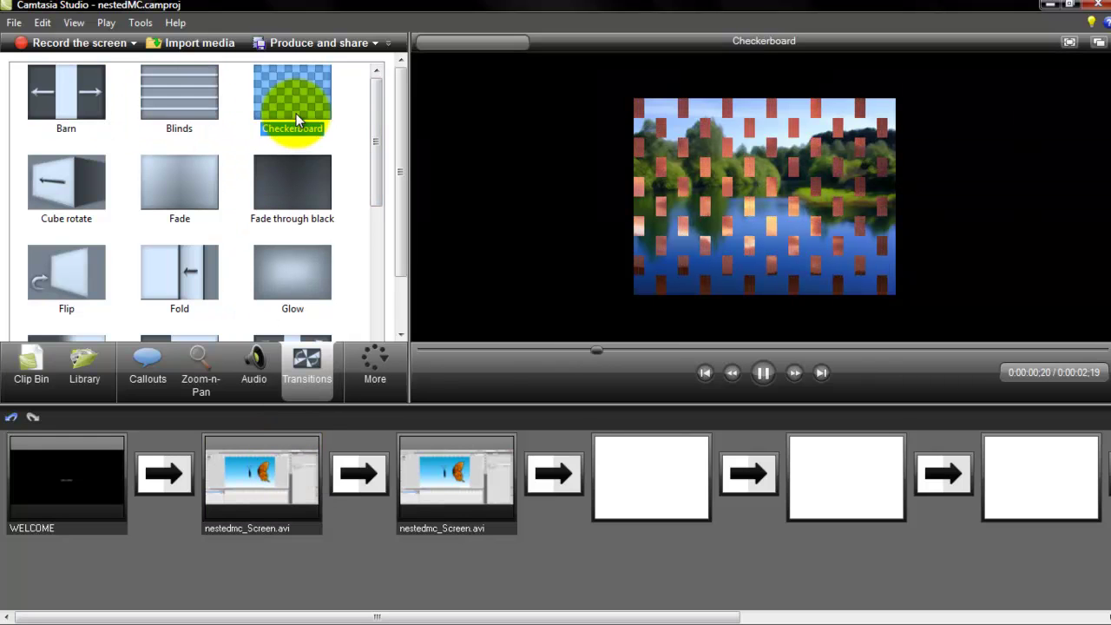
pyautogui.click(301, 192)
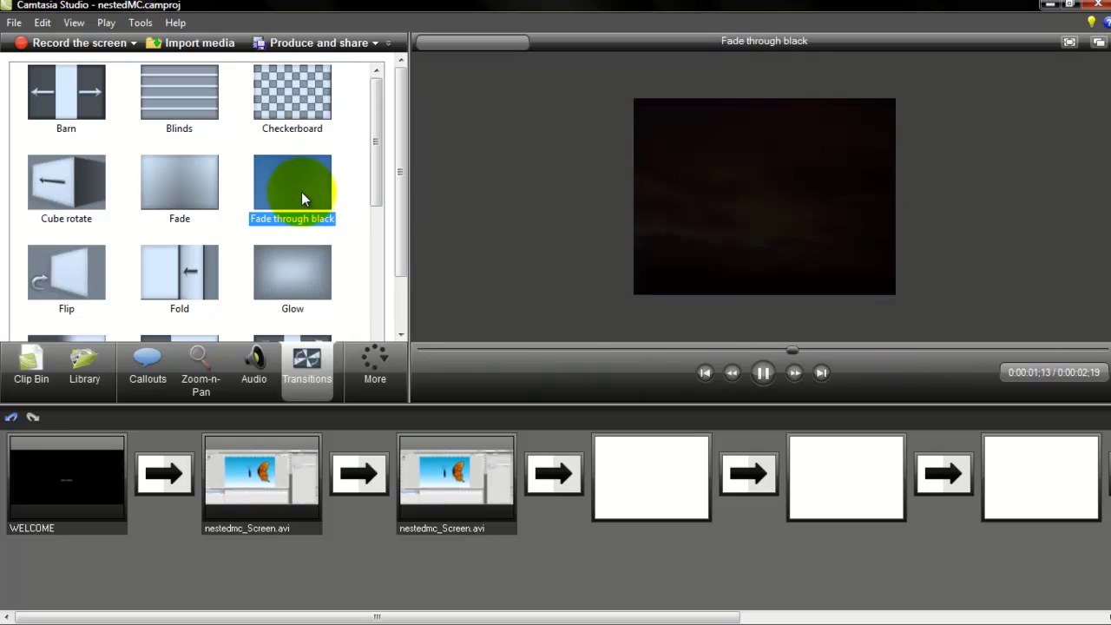
# Preview the Fold transition and insert it between the two nestedmc_Screen.avi clips.
pyautogui.click(206, 252)
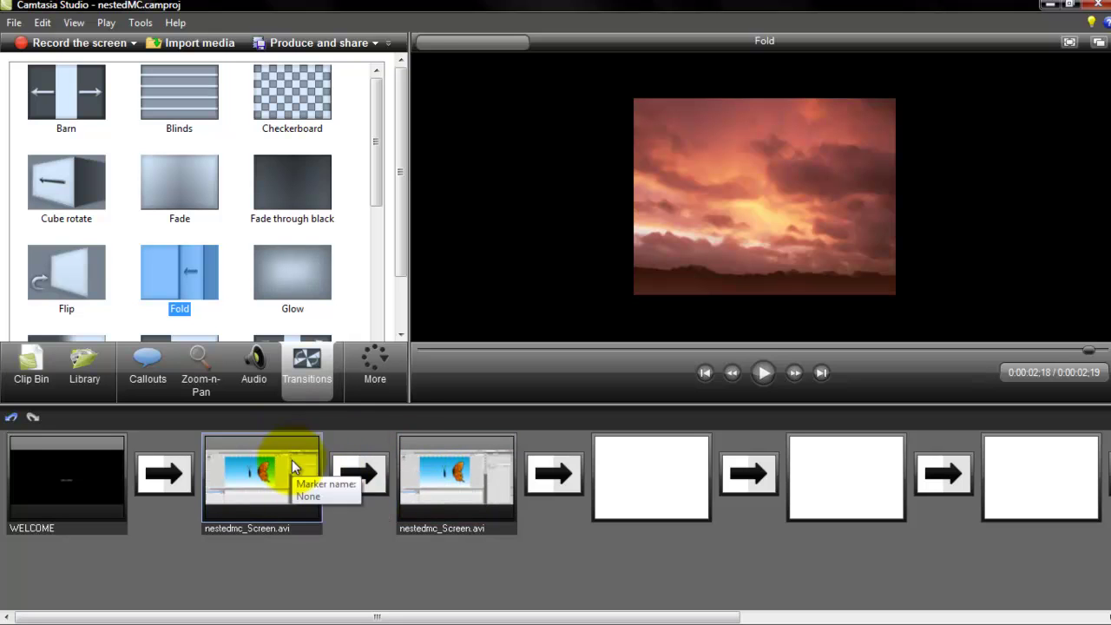
pyautogui.moveTo(185, 277)
pyautogui.mouseDown()
pyautogui.moveTo(185, 265)
pyautogui.moveTo(365, 486)
pyautogui.moveTo(364, 476)
pyautogui.mouseUp()
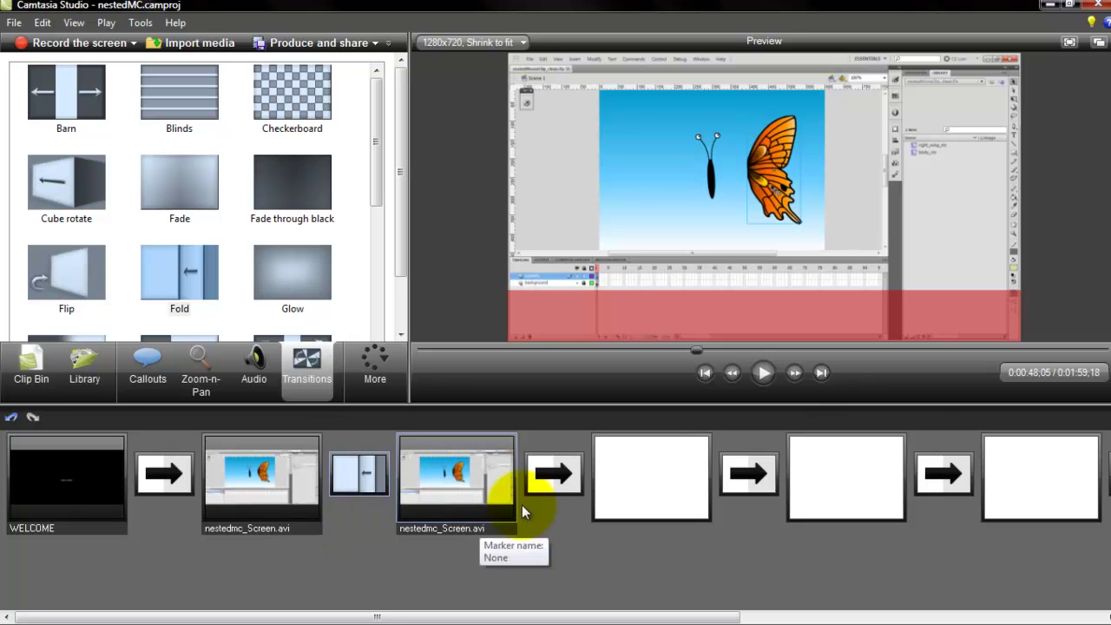
# Play the project from the second recording, pause at 0:00:54;22, and return to the Clip Bin.
pyautogui.click(764, 373)
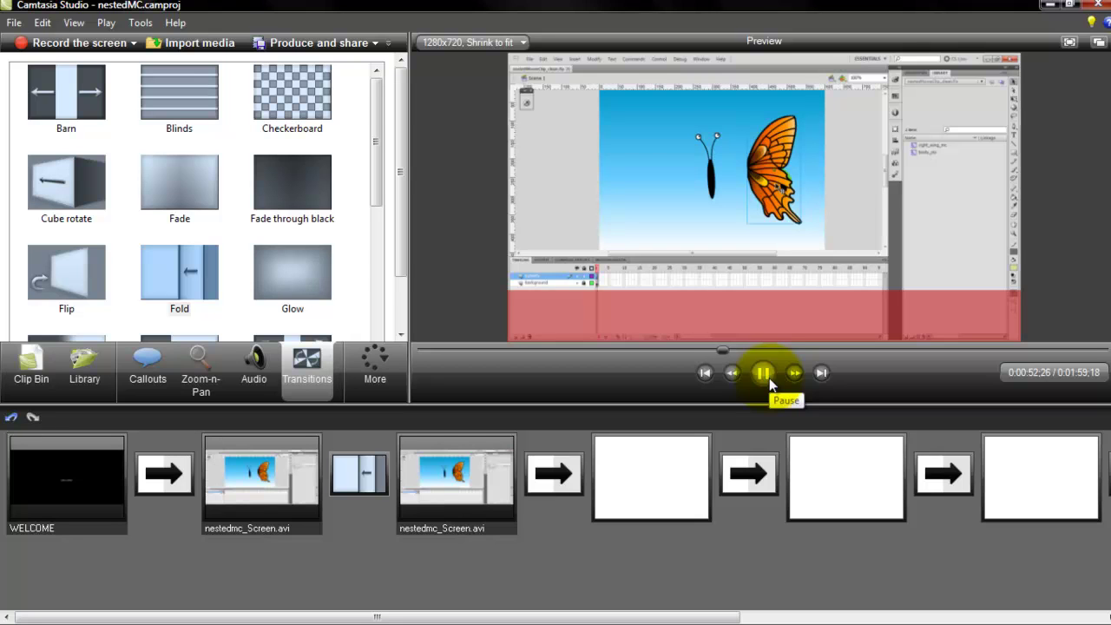
pyautogui.click(763, 373)
pyautogui.click(37, 385)
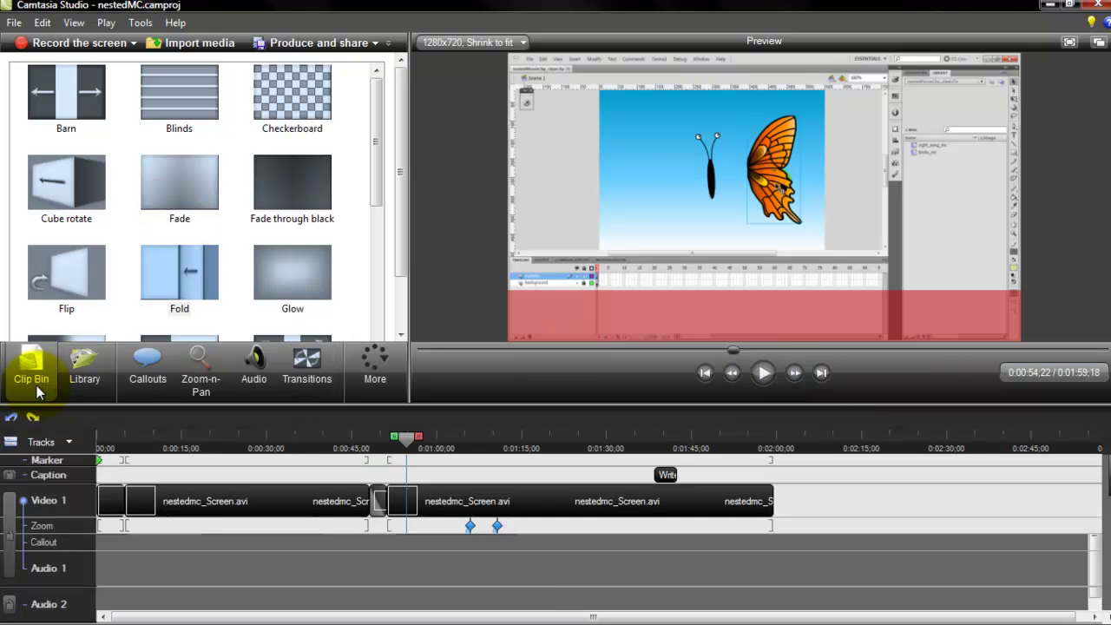